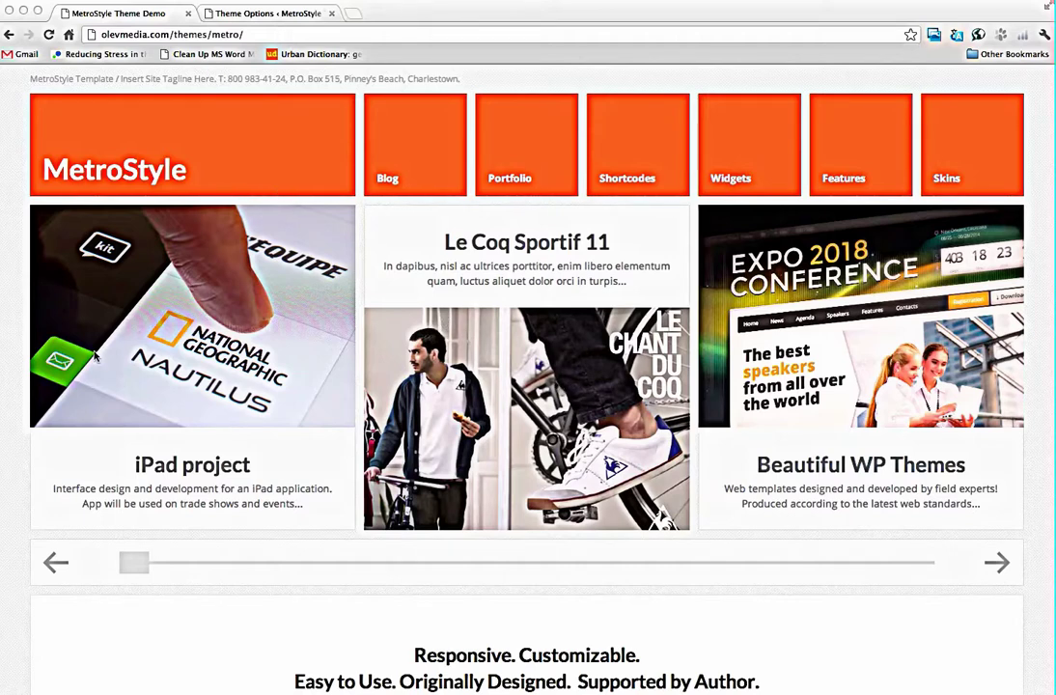
# Advance the homepage carousel to Endless Summer, Tron Dance and 100% Satisfaction, then open Standard (Full) Blog.
pyautogui.scroll(-10, 14, 333)
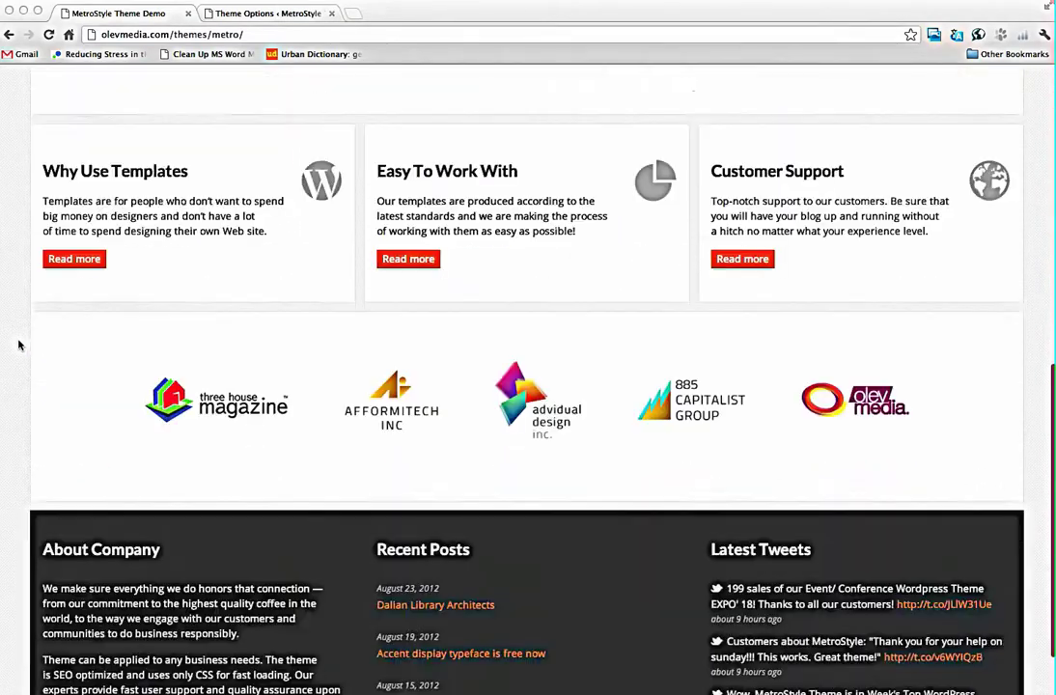
pyautogui.scroll(10, 19, 345)
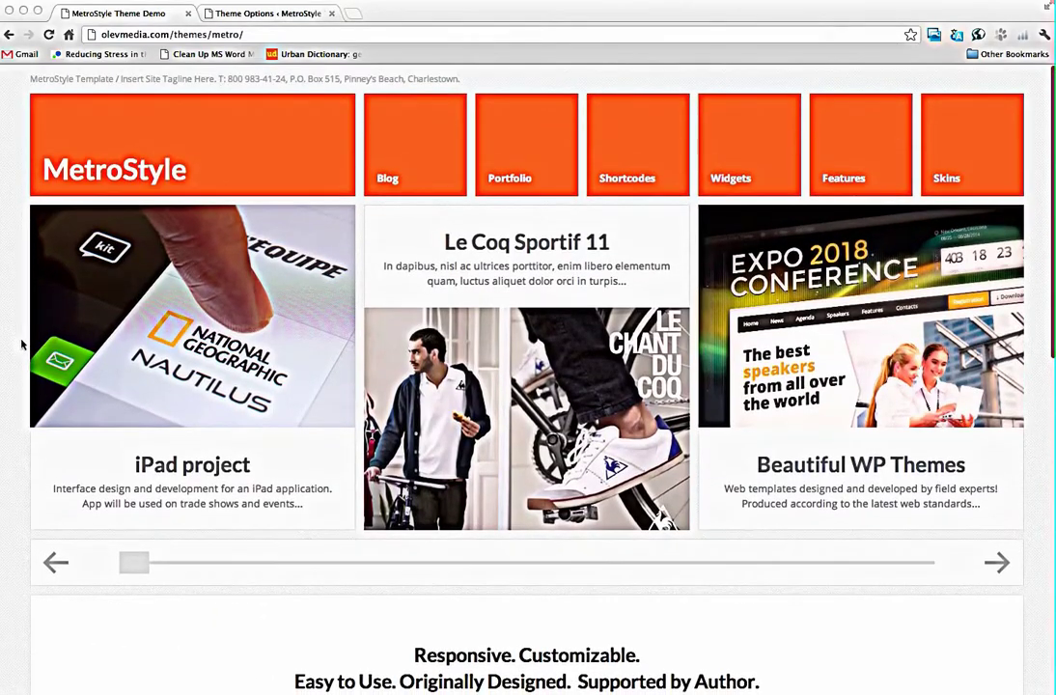
pyautogui.scroll(-4, 21, 345)
pyautogui.scroll(4, 21, 345)
pyautogui.click(989, 564)
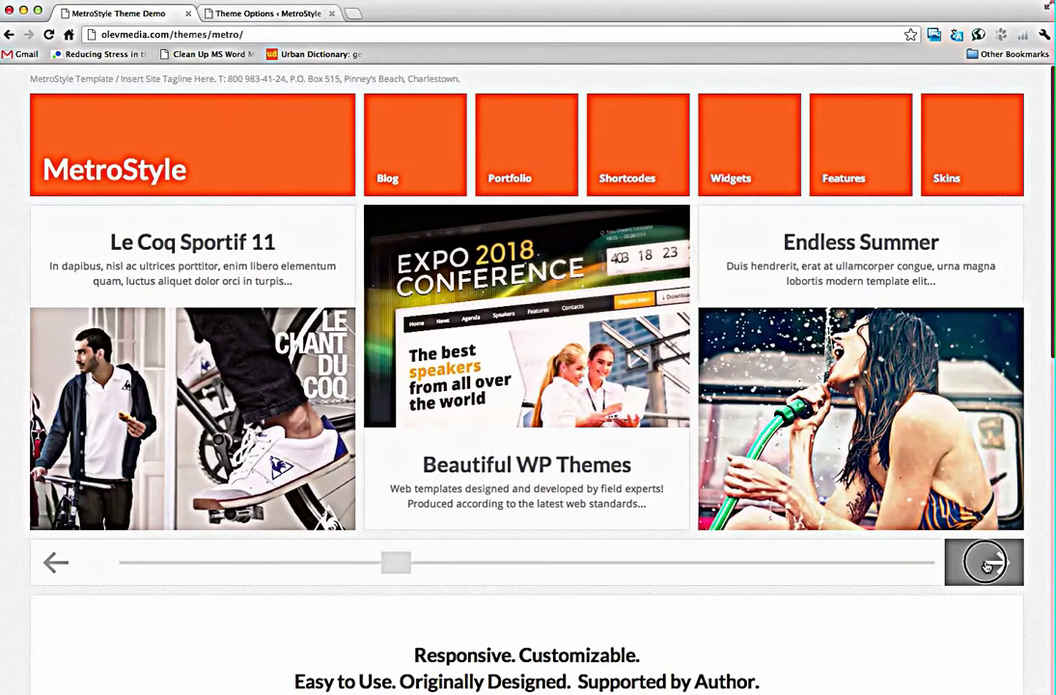
pyautogui.click(986, 565)
pyautogui.click(987, 566)
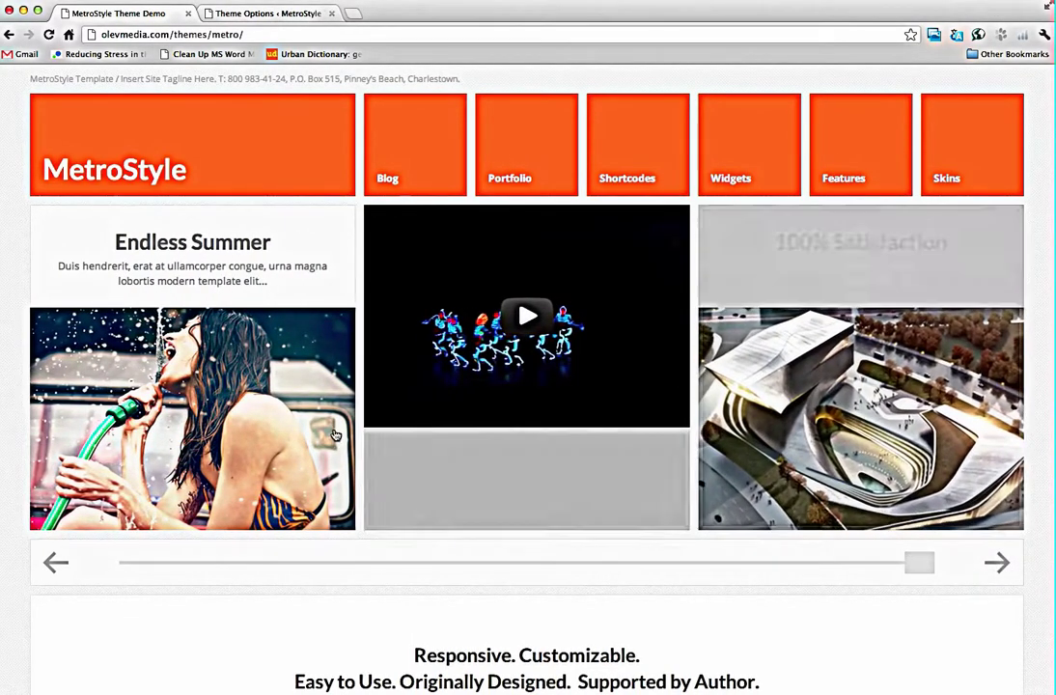
pyautogui.moveTo(400, 188)
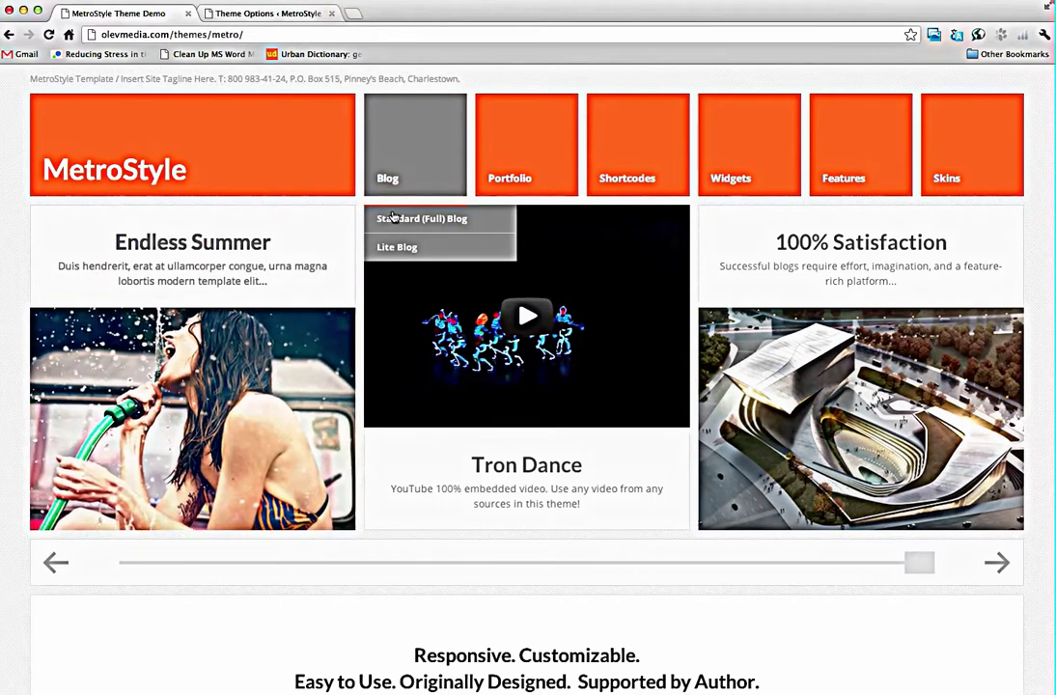
pyautogui.click(402, 222)
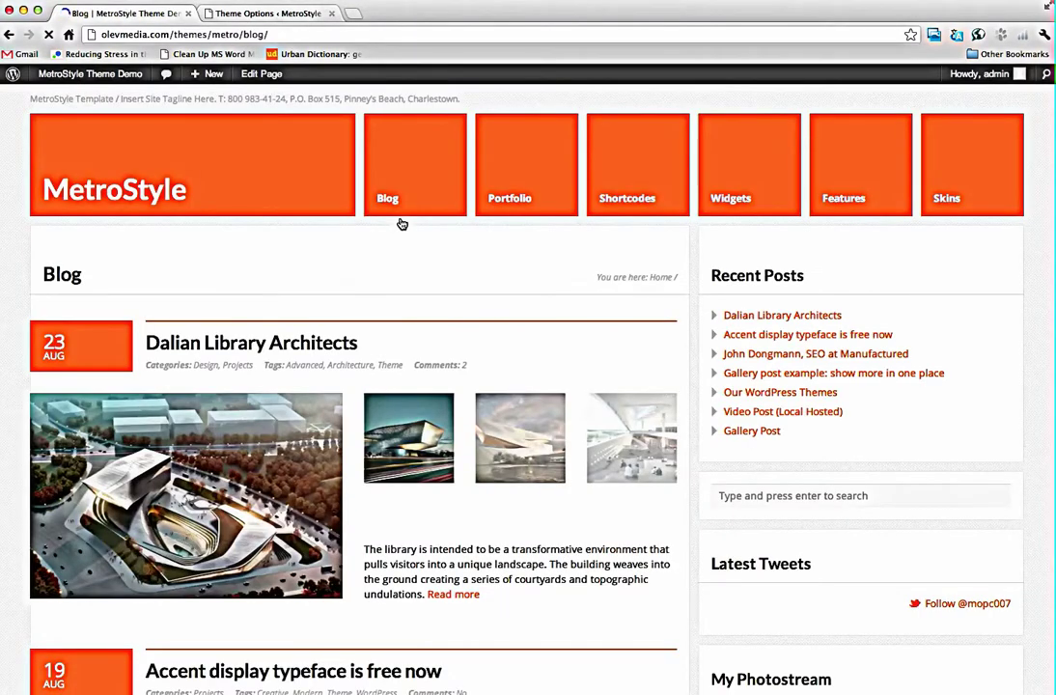
# Scroll through the blog posts from Dalian Library Architects onward, then return to the top.
pyautogui.scroll(-5, 424, 490)
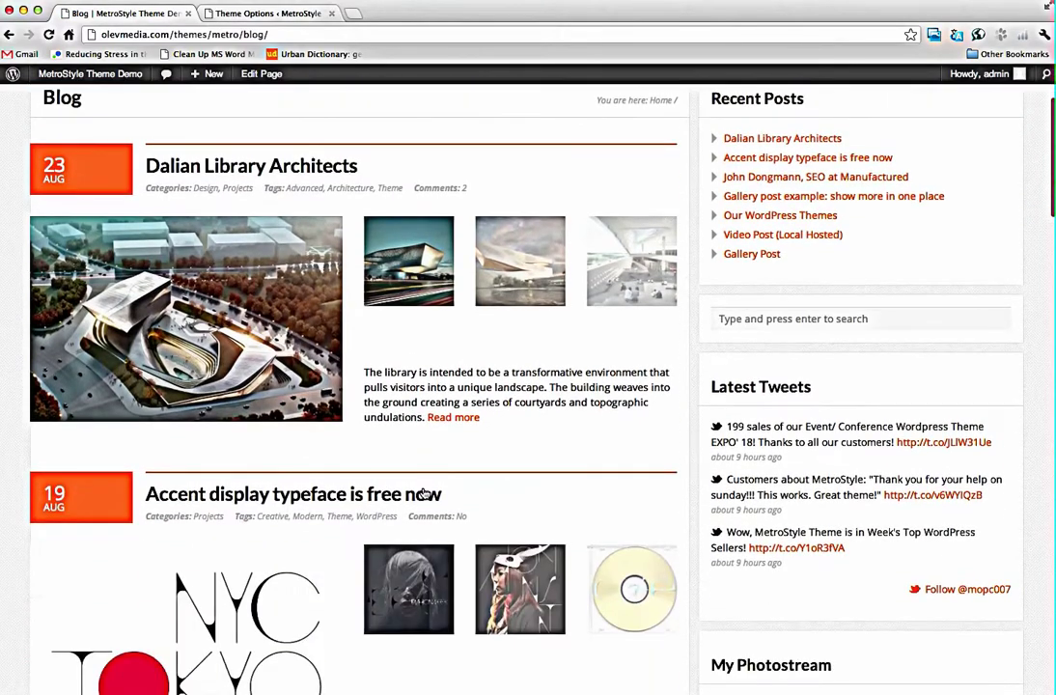
pyautogui.scroll(-5, 425, 492)
pyautogui.scroll(8, 425, 492)
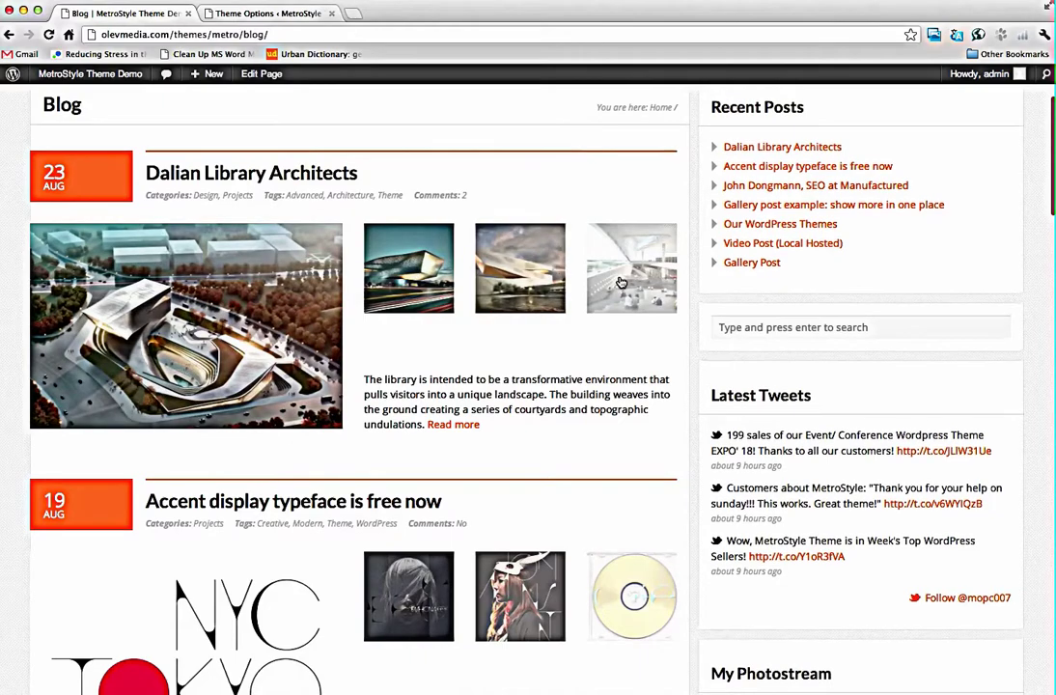
pyautogui.scroll(-5, 328, 246)
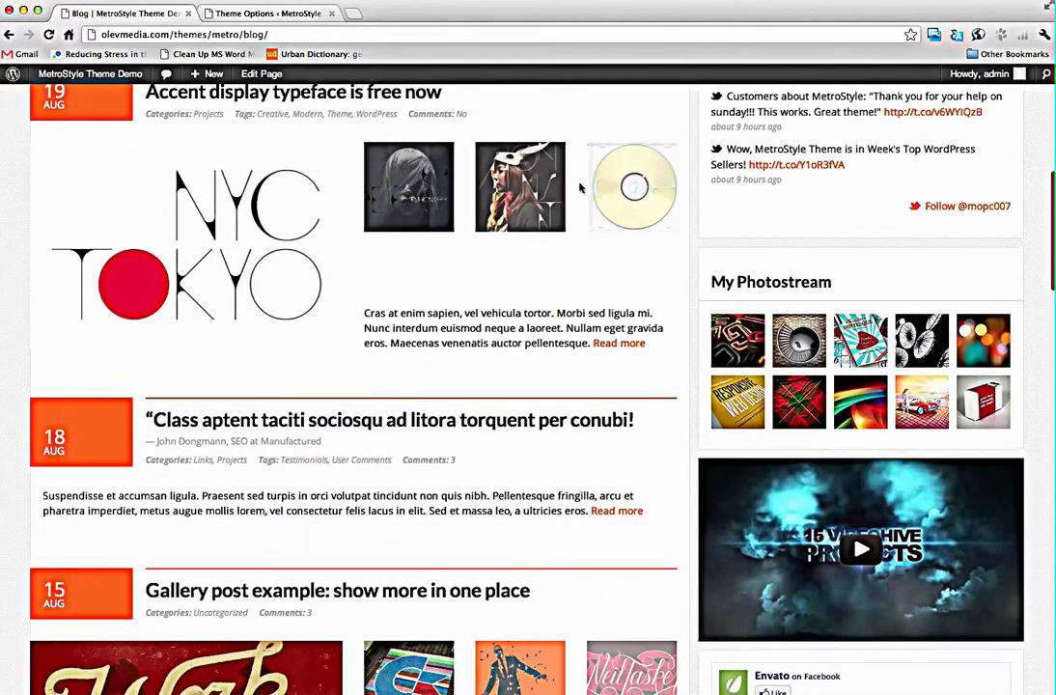
pyautogui.scroll(7, 315, 249)
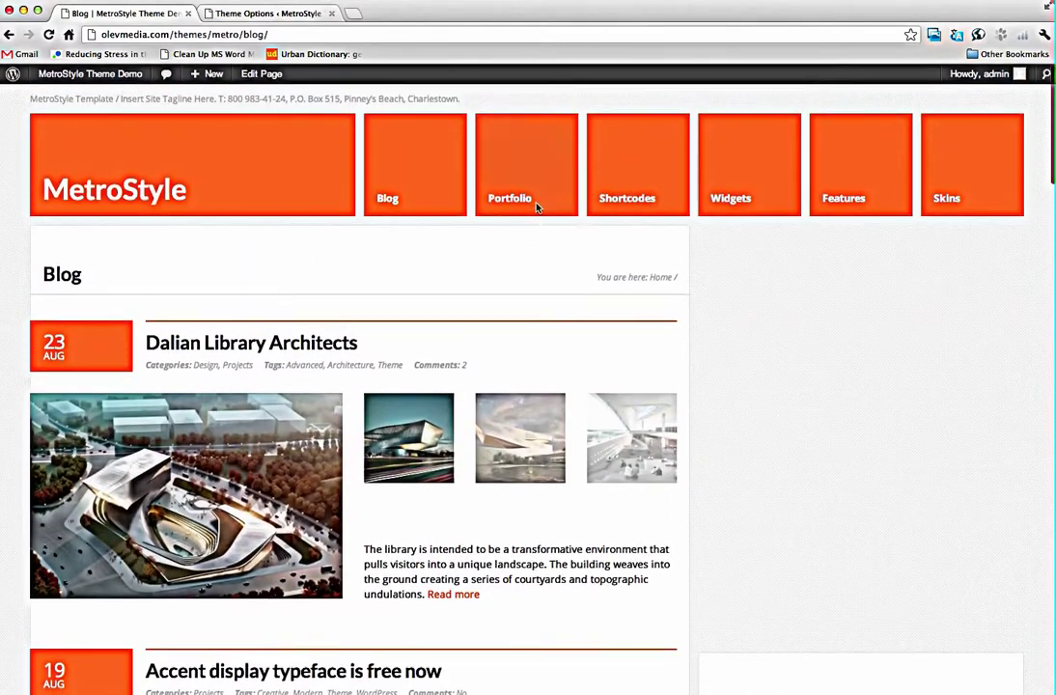
pyautogui.moveTo(526, 200)
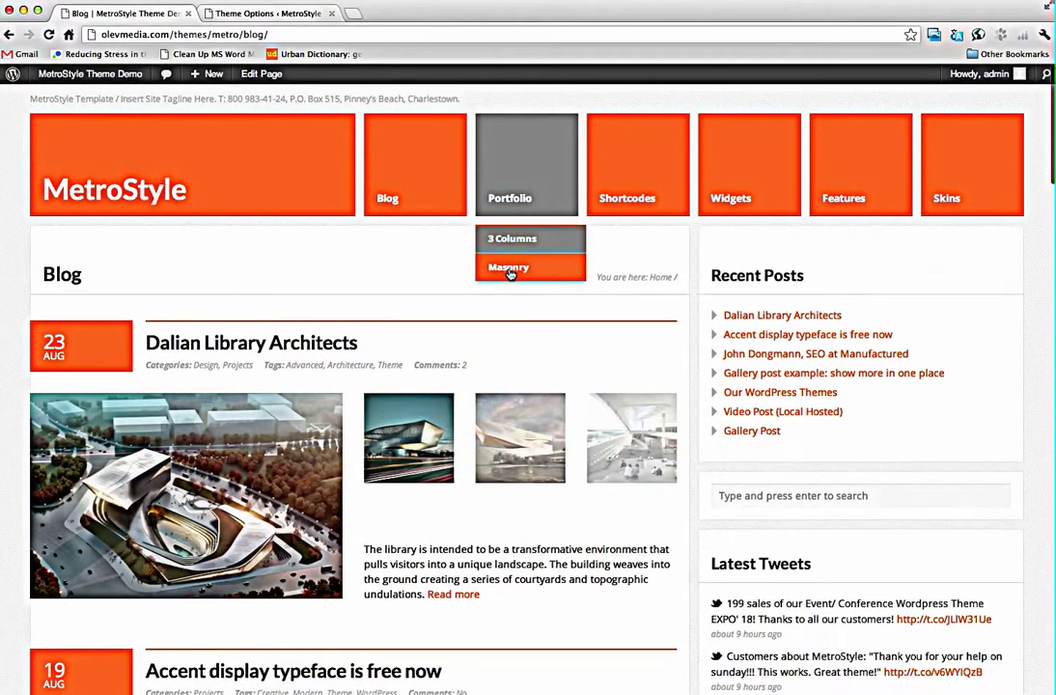
# Open the 3 Columns portfolio, filter by Consulting then Development, and open VK Album Cover.
pyautogui.click(516, 245)
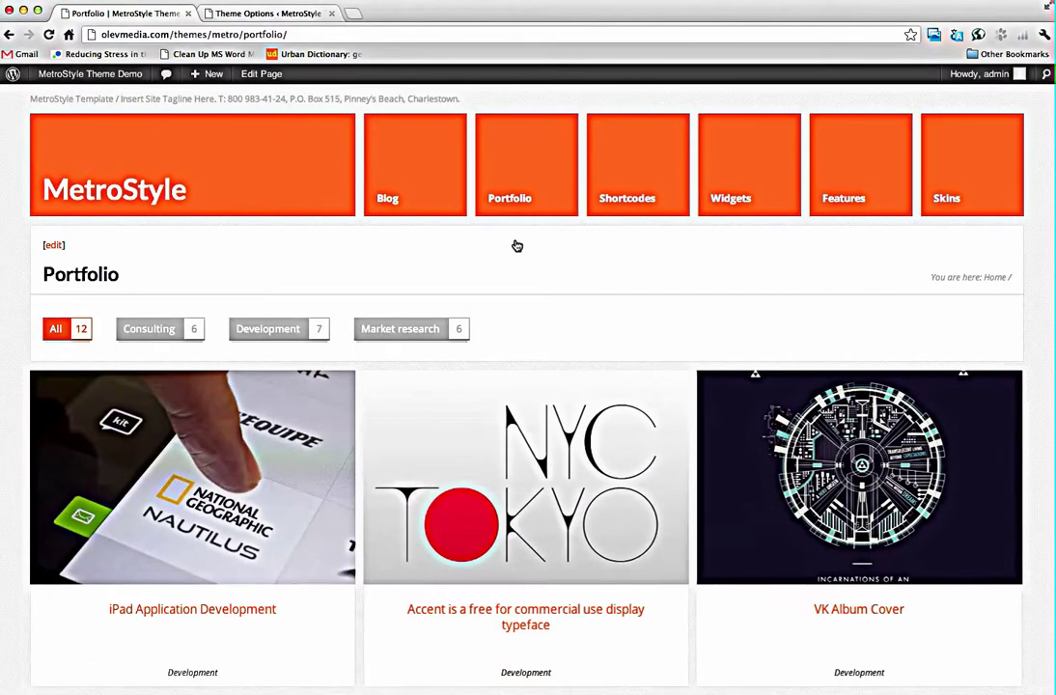
pyautogui.click(152, 332)
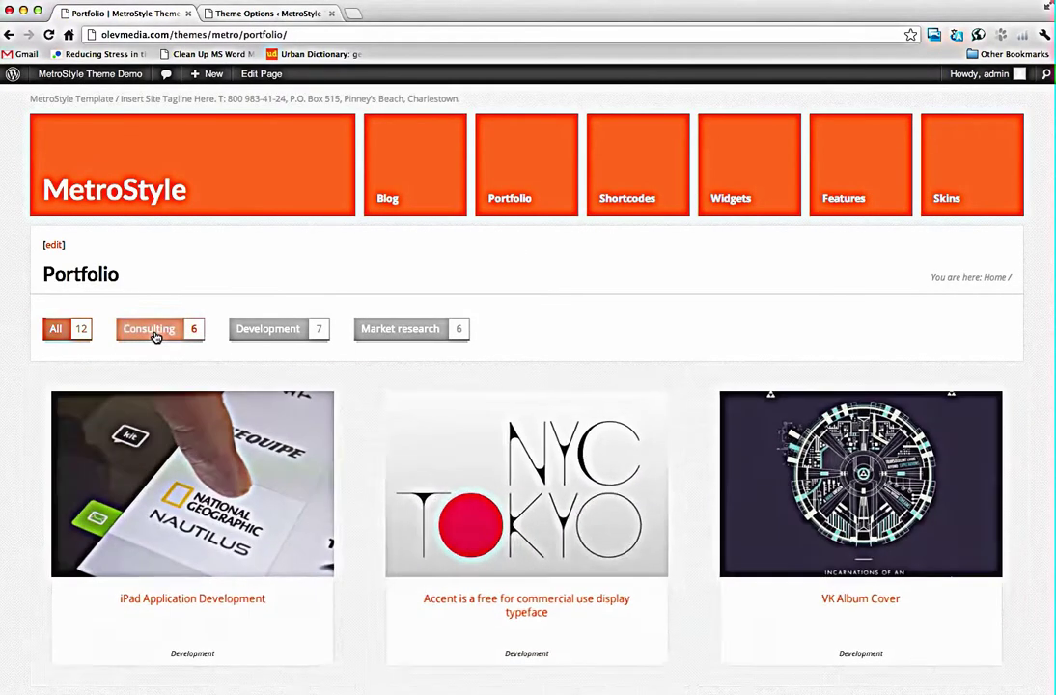
pyautogui.scroll(-3, 613, 283)
pyautogui.scroll(3, 613, 283)
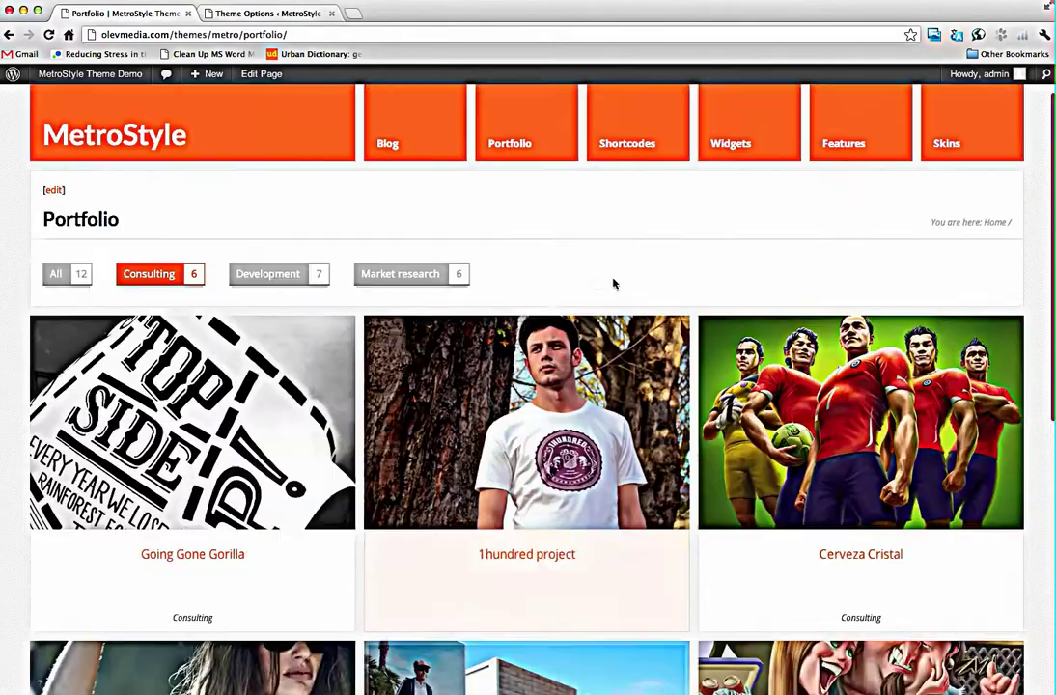
pyautogui.click(285, 332)
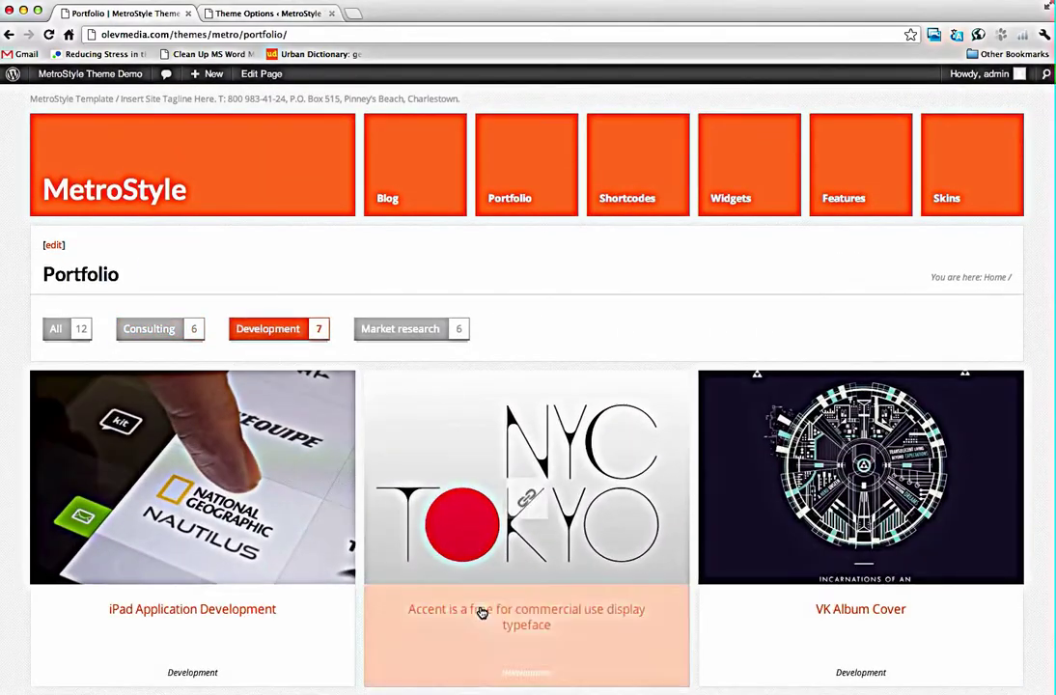
pyautogui.click(862, 674)
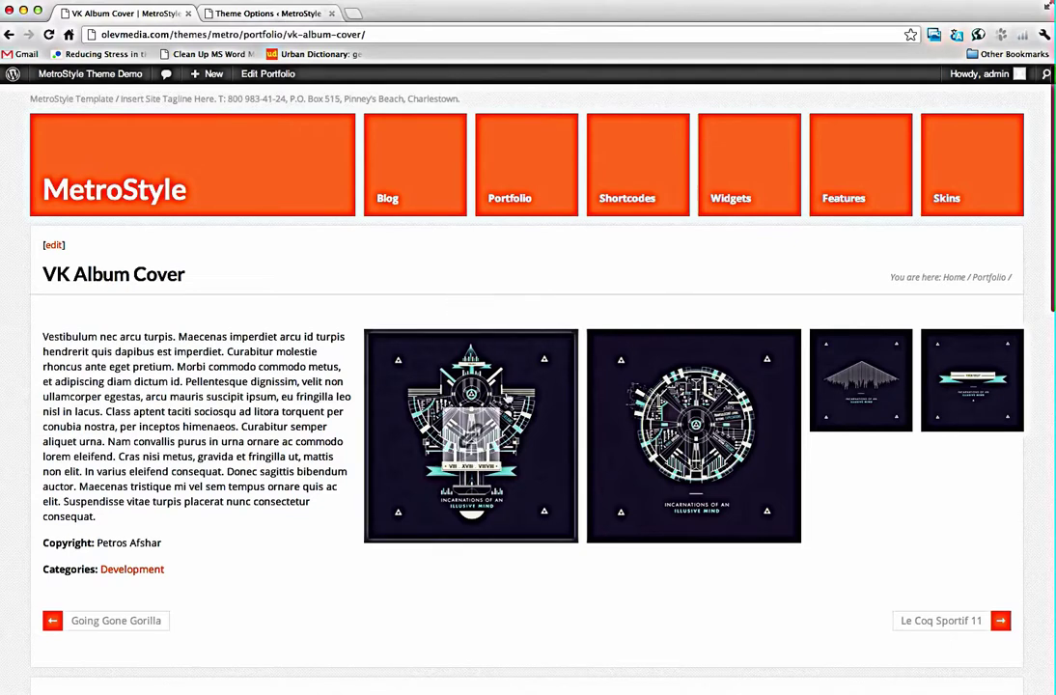
# Go to the next item, Le Coq Sportif 11, and step its image slider through slides 2–5.
pyautogui.click(954, 621)
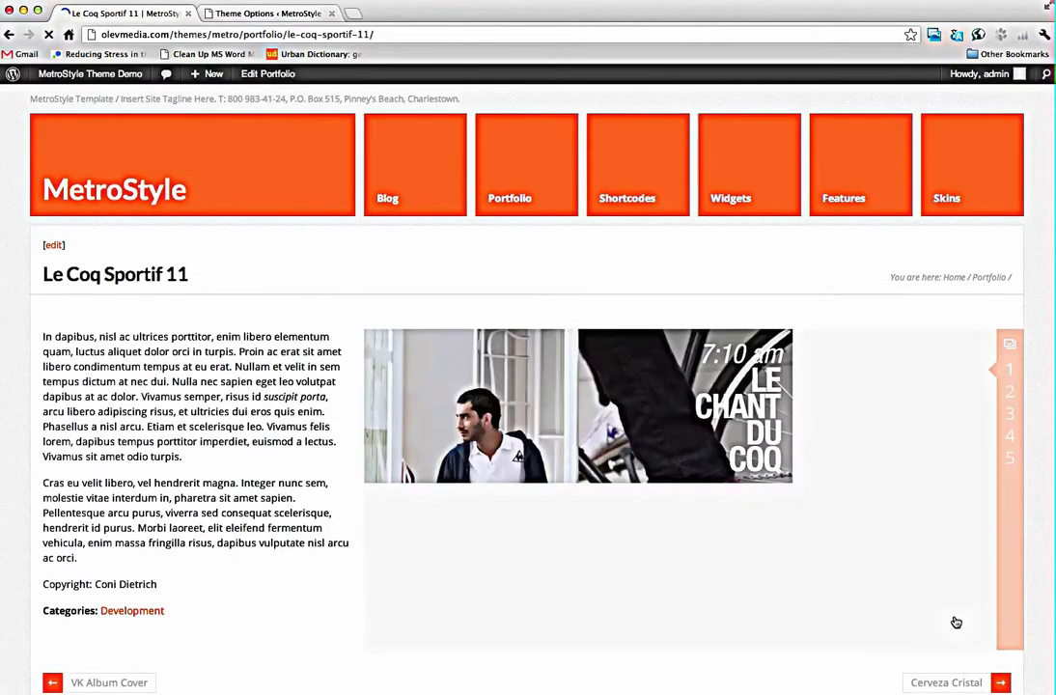
pyautogui.click(981, 391)
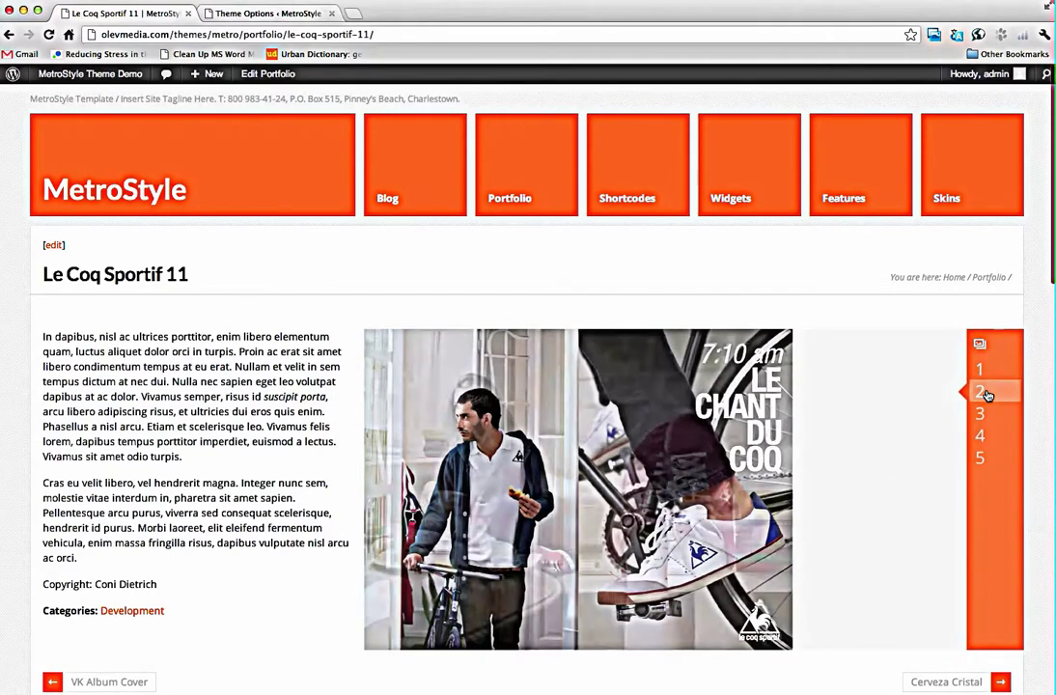
pyautogui.click(988, 415)
pyautogui.click(987, 439)
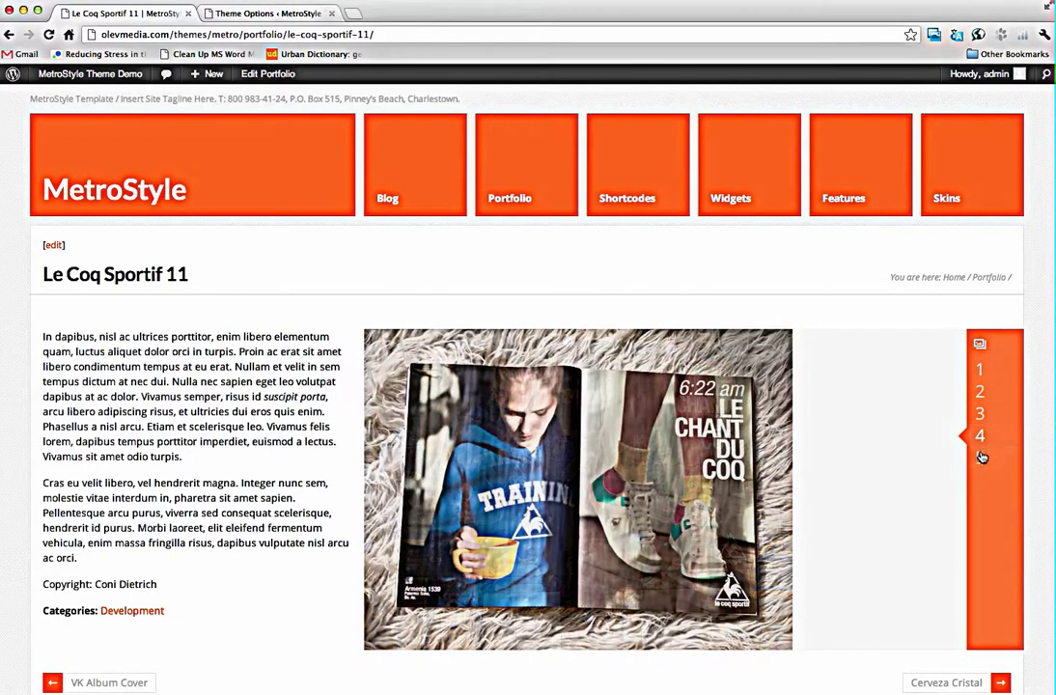
pyautogui.click(979, 457)
# Scroll down to the item's three comments and back up to the top.
pyautogui.scroll(-1, 201, 421)
pyautogui.scroll(-3, 202, 420)
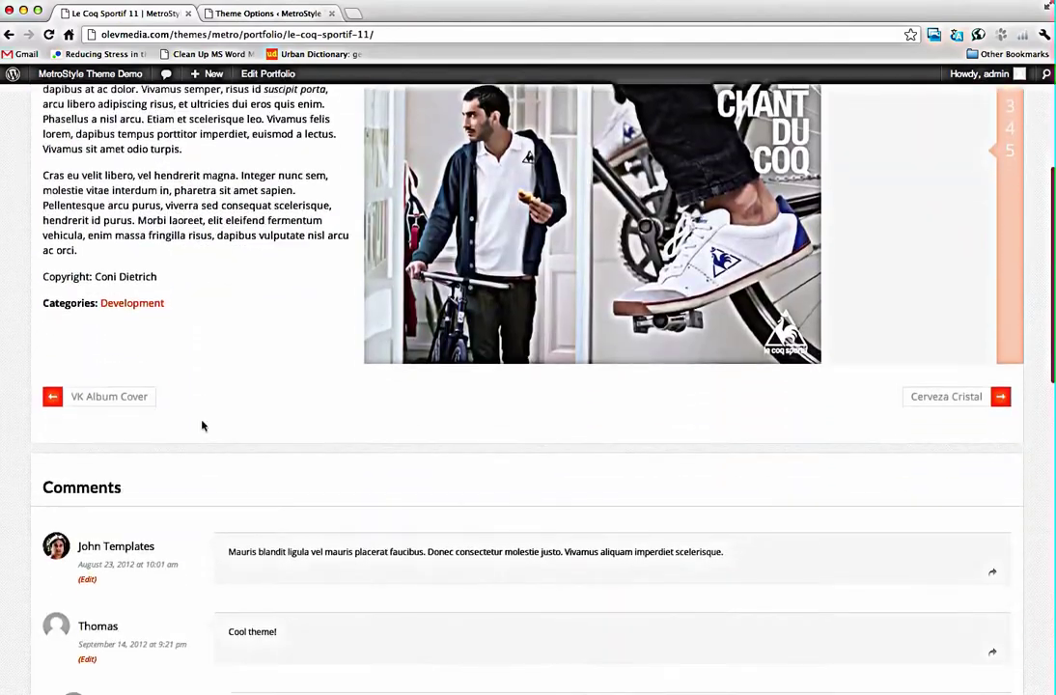
pyautogui.scroll(3, 202, 422)
pyautogui.scroll(-5, 201, 425)
pyautogui.scroll(-2, 203, 426)
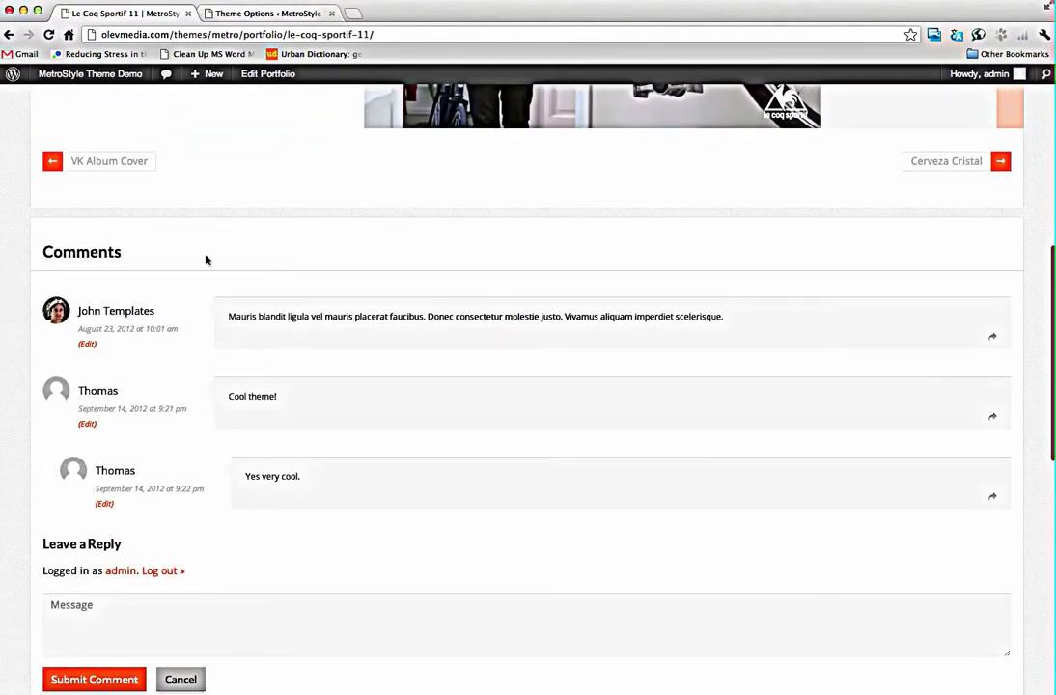
pyautogui.moveTo(231, 474)
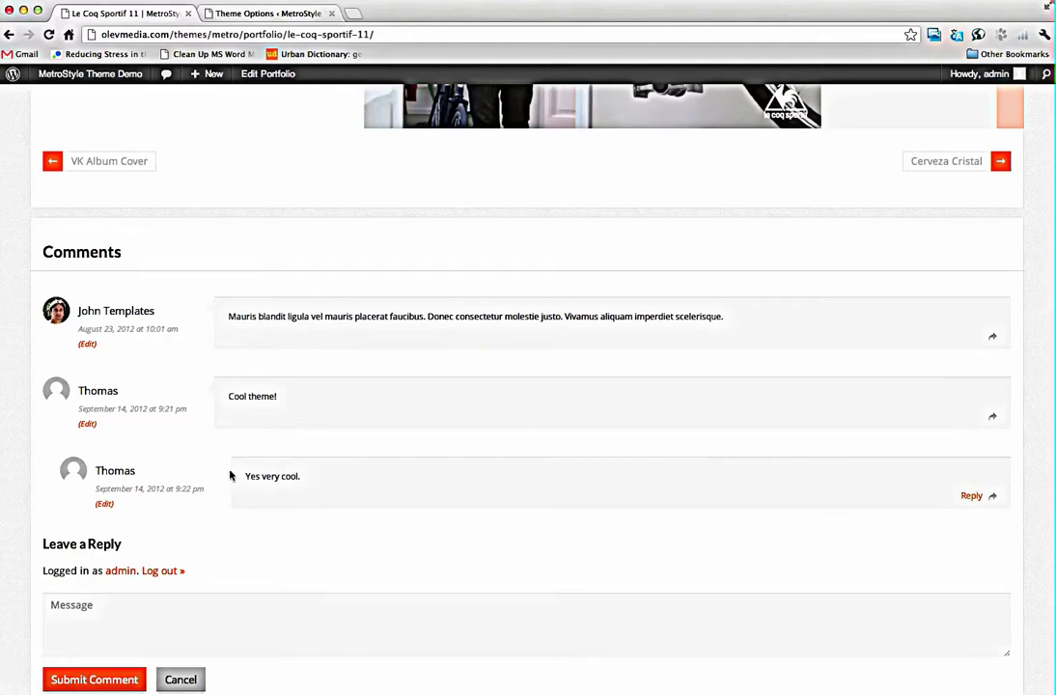
pyautogui.scroll(10, 214, 321)
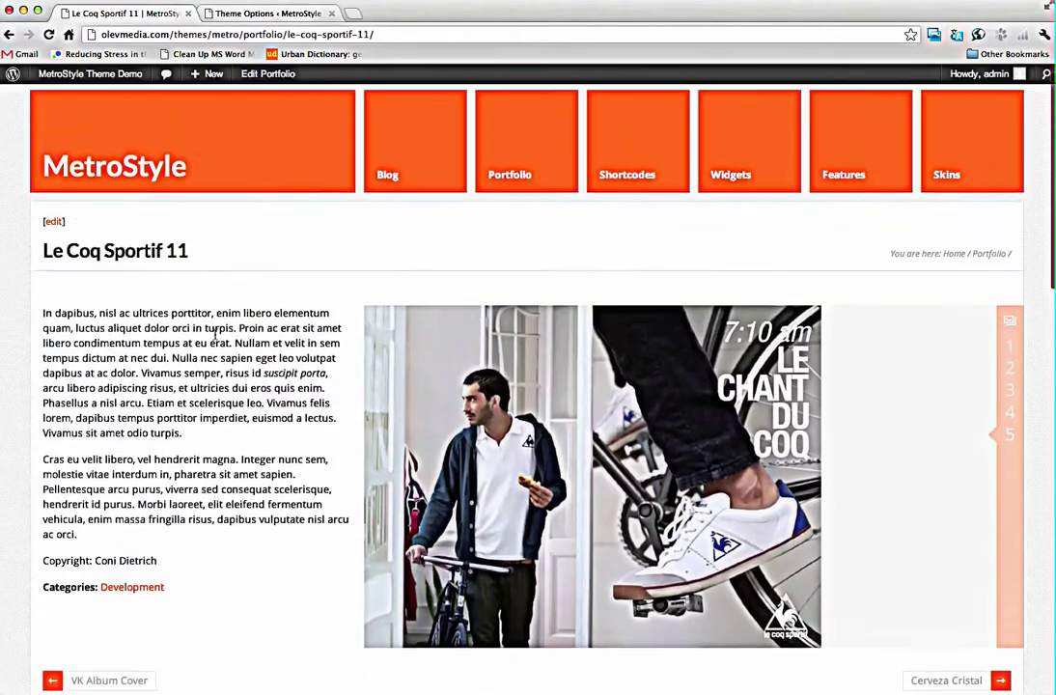
pyautogui.moveTo(677, 198)
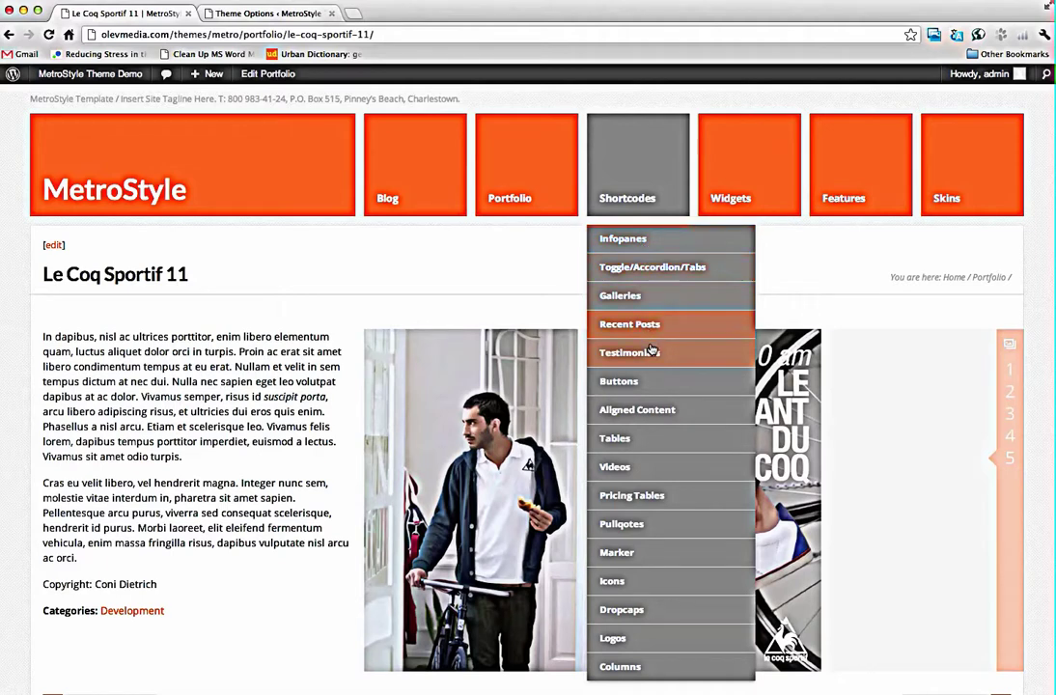
# Preview the Widgets and Features tile menus on the way to the Skins tile.
pyautogui.moveTo(734, 198)
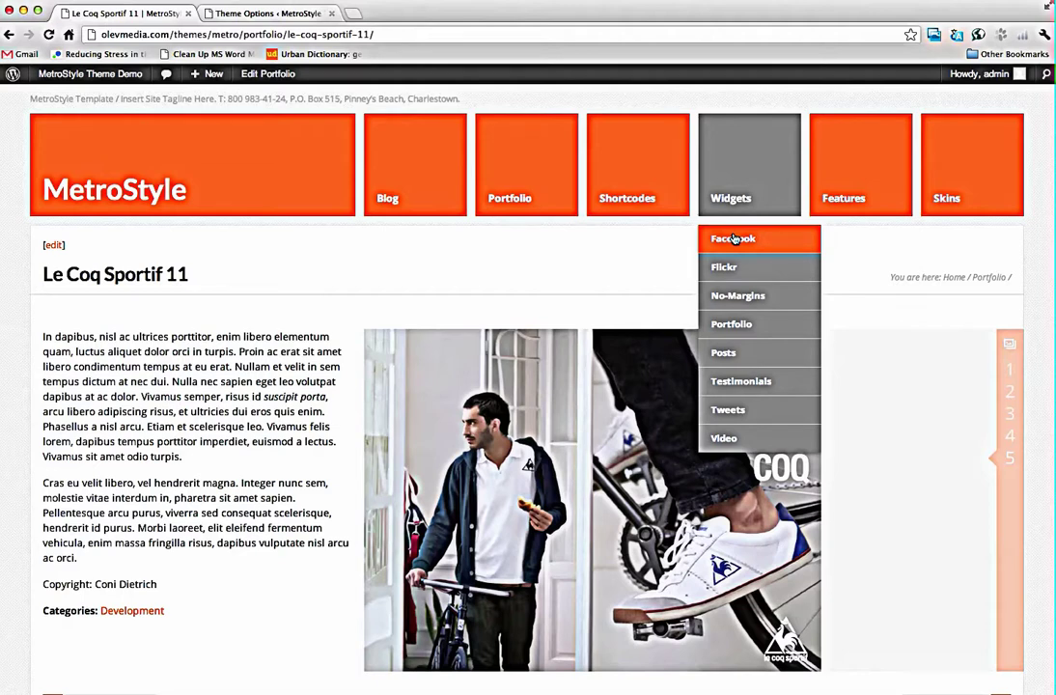
pyautogui.moveTo(837, 199)
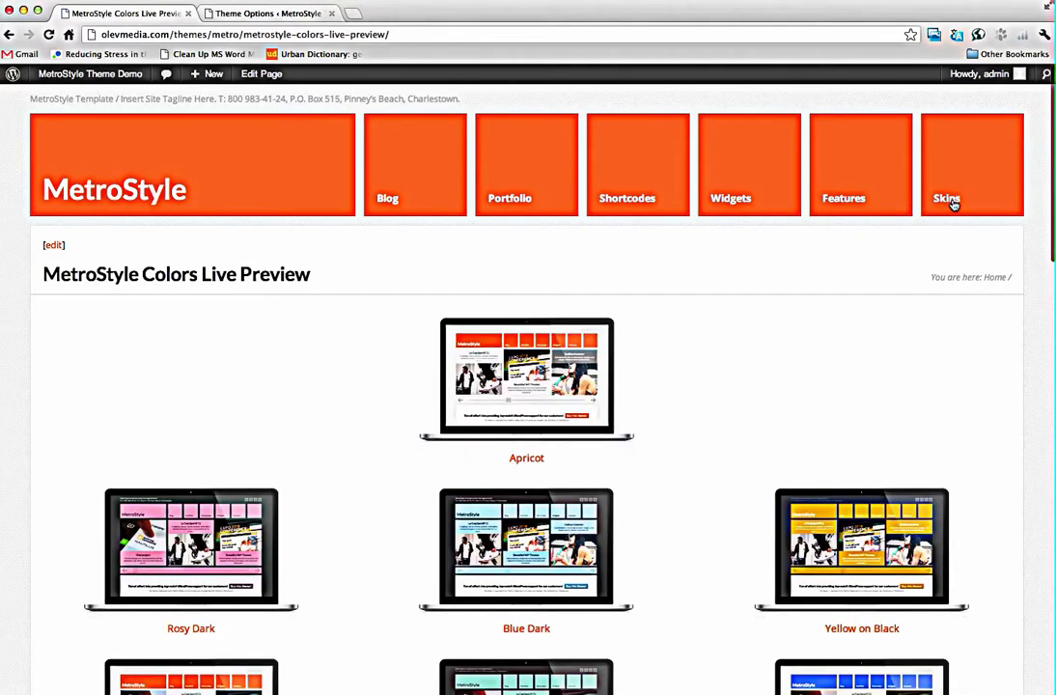
# Browse the colour skins, load the Blue & Gauss Back skin, then return to the homepage.
pyautogui.scroll(-10, 715, 406)
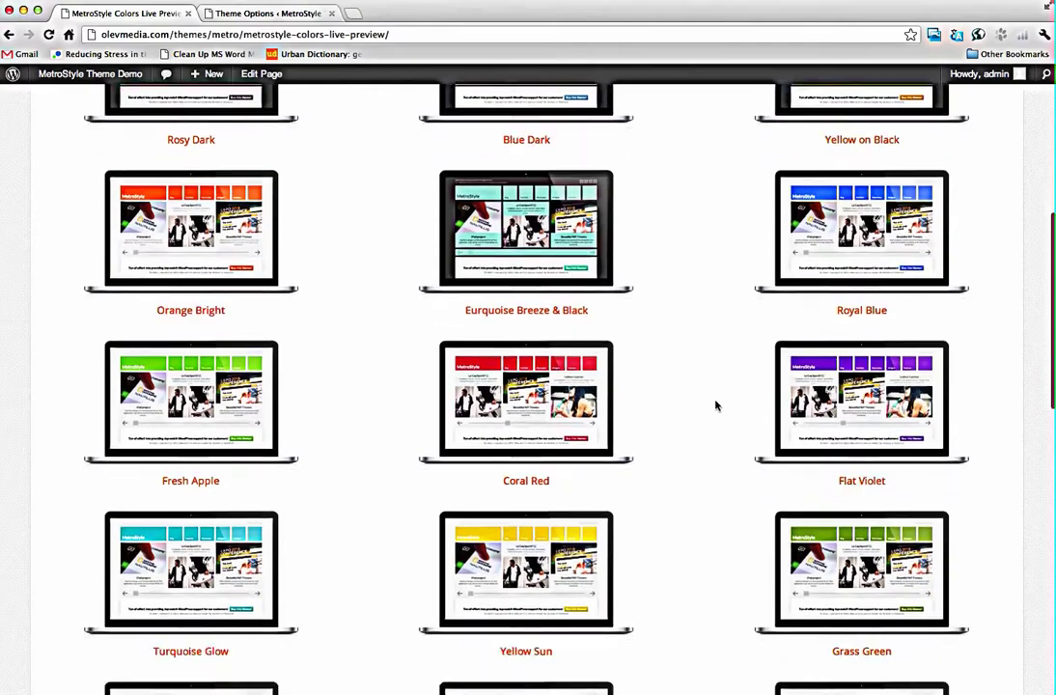
pyautogui.scroll(-9, 715, 405)
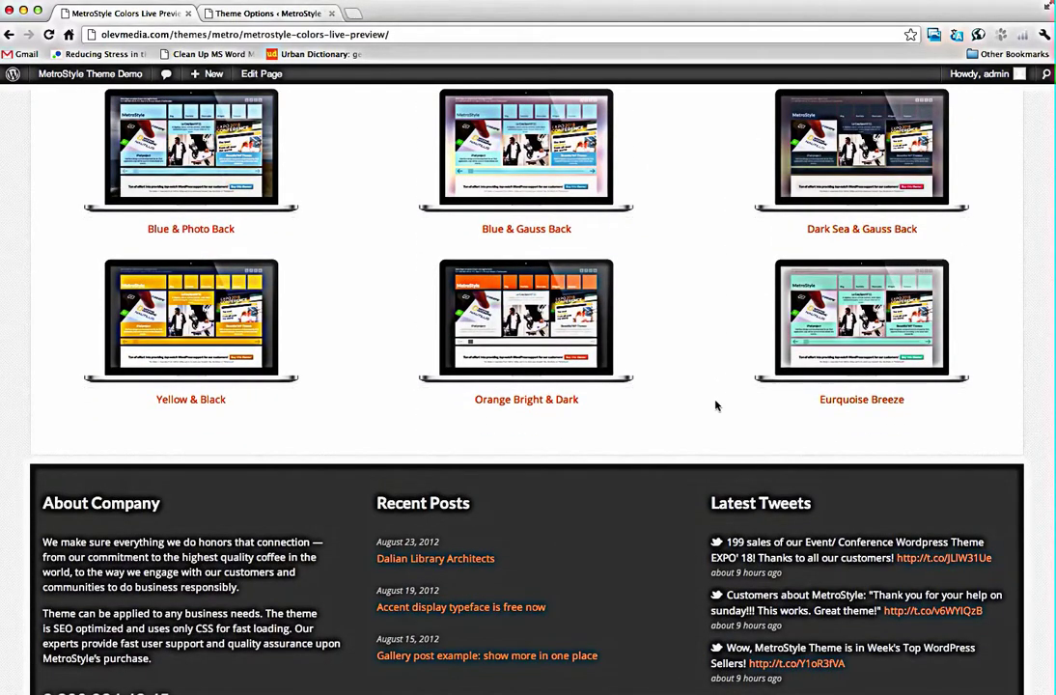
pyautogui.scroll(3, 692, 226)
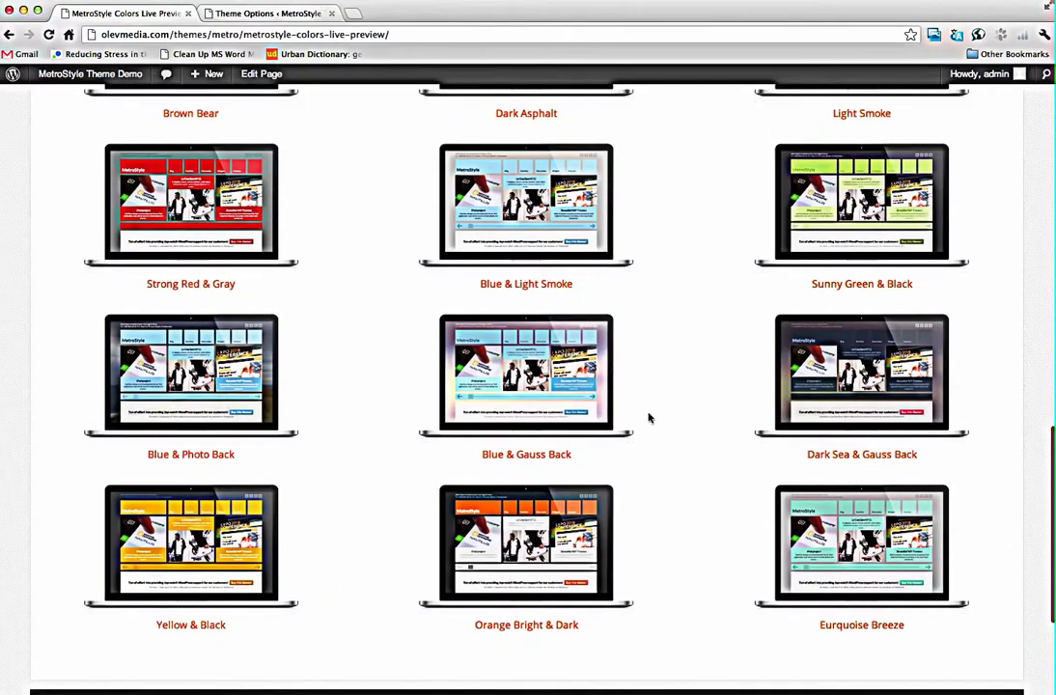
pyautogui.click(527, 397)
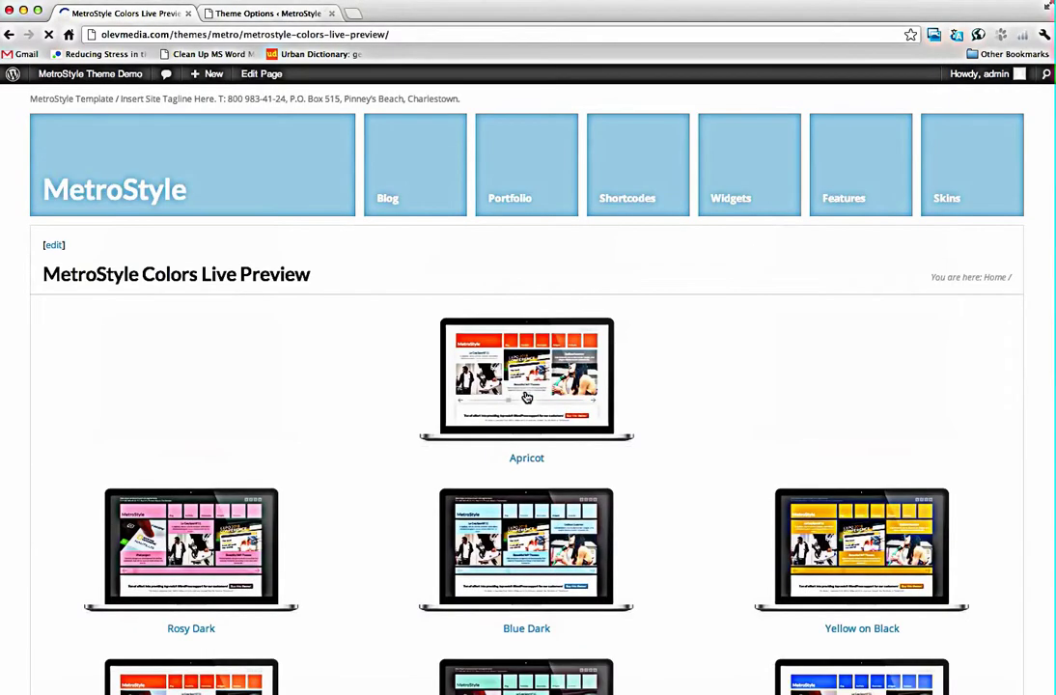
pyautogui.scroll(10, 350, 262)
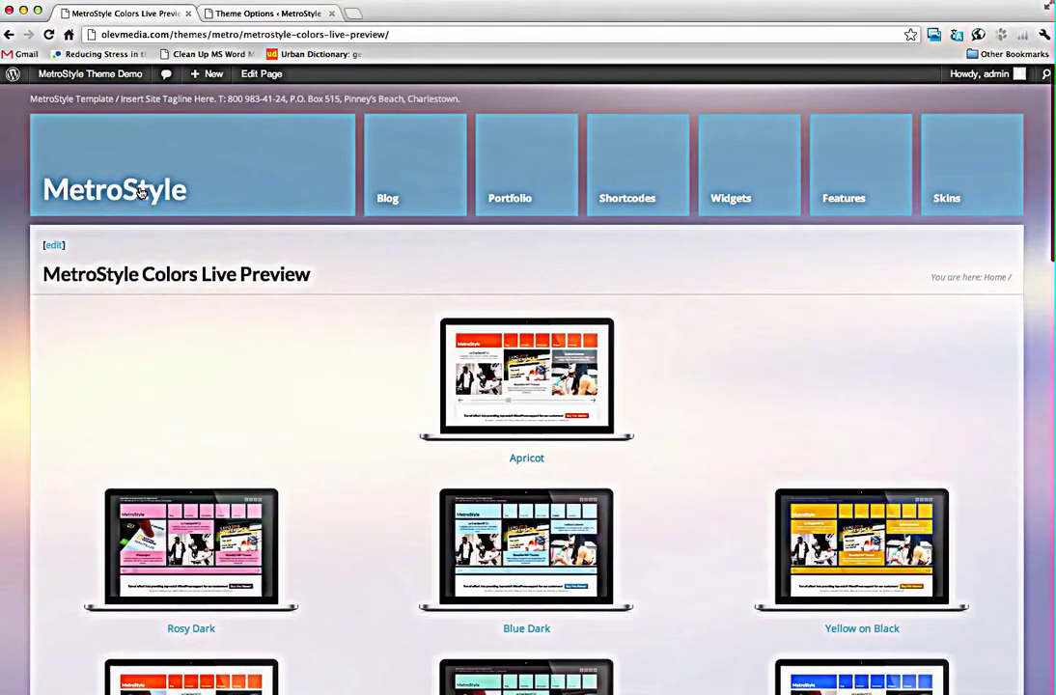
pyautogui.click(140, 193)
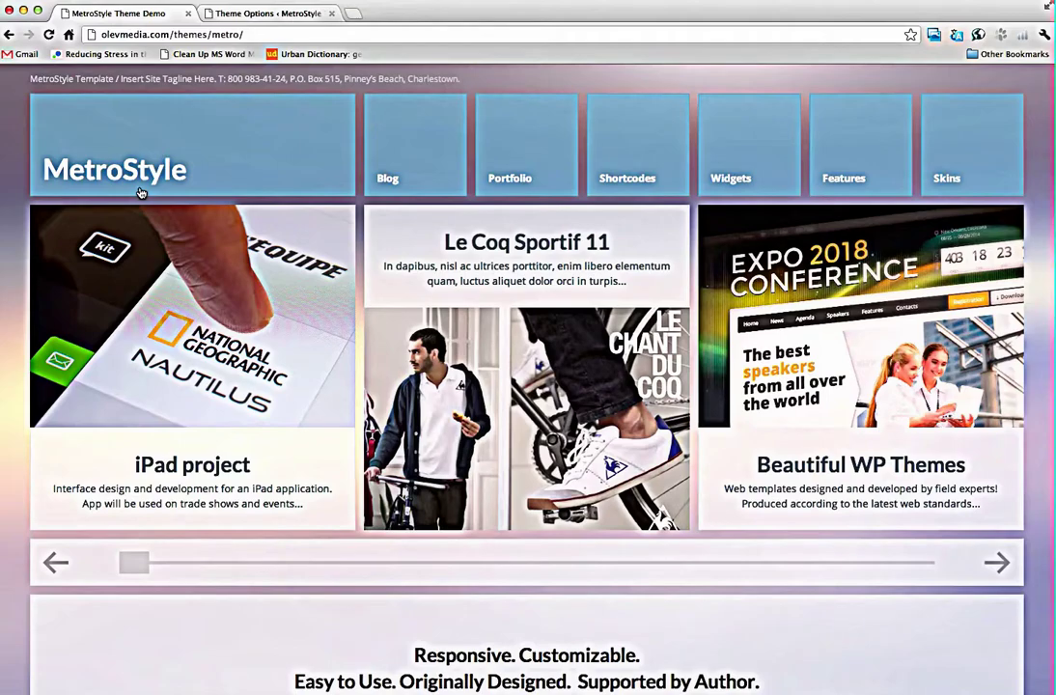
# Scroll the Blue & Gauss Back-styled homepage, then switch to the Theme Options Breadcrumbs settings.
pyautogui.scroll(-10, 526, 338)
pyautogui.scroll(5, 509, 334)
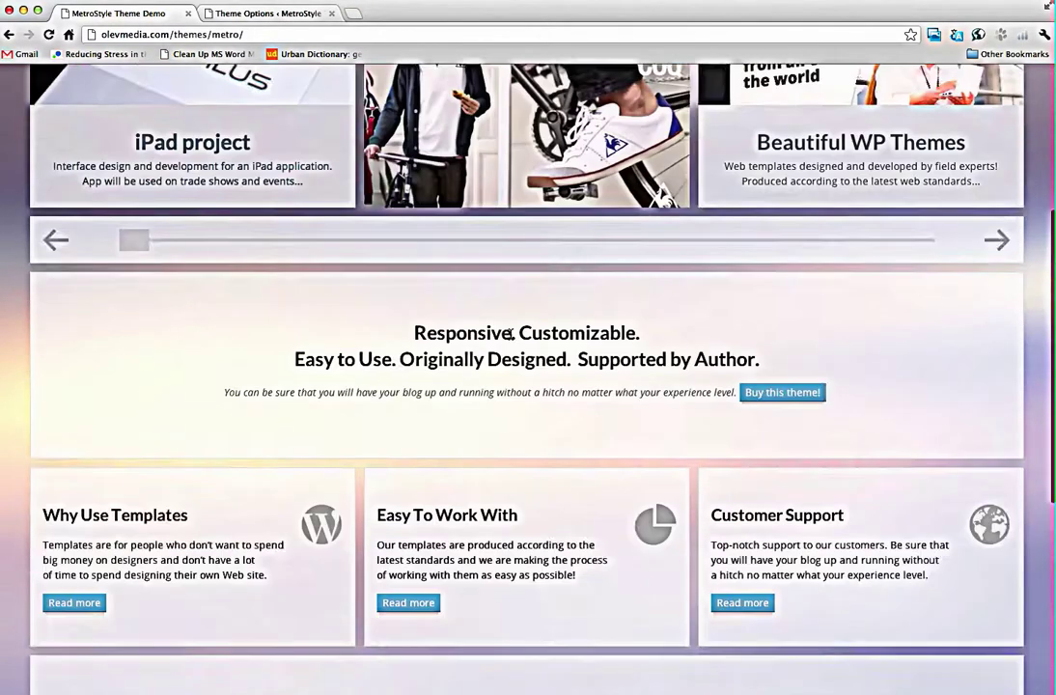
pyautogui.scroll(4, 510, 334)
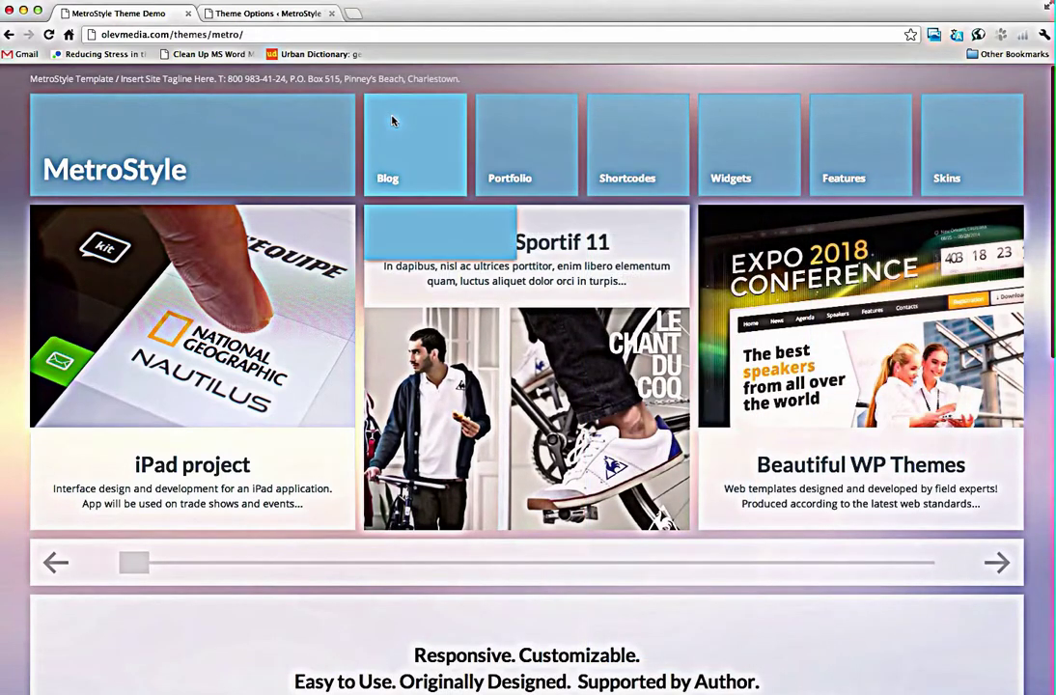
pyautogui.click(260, 14)
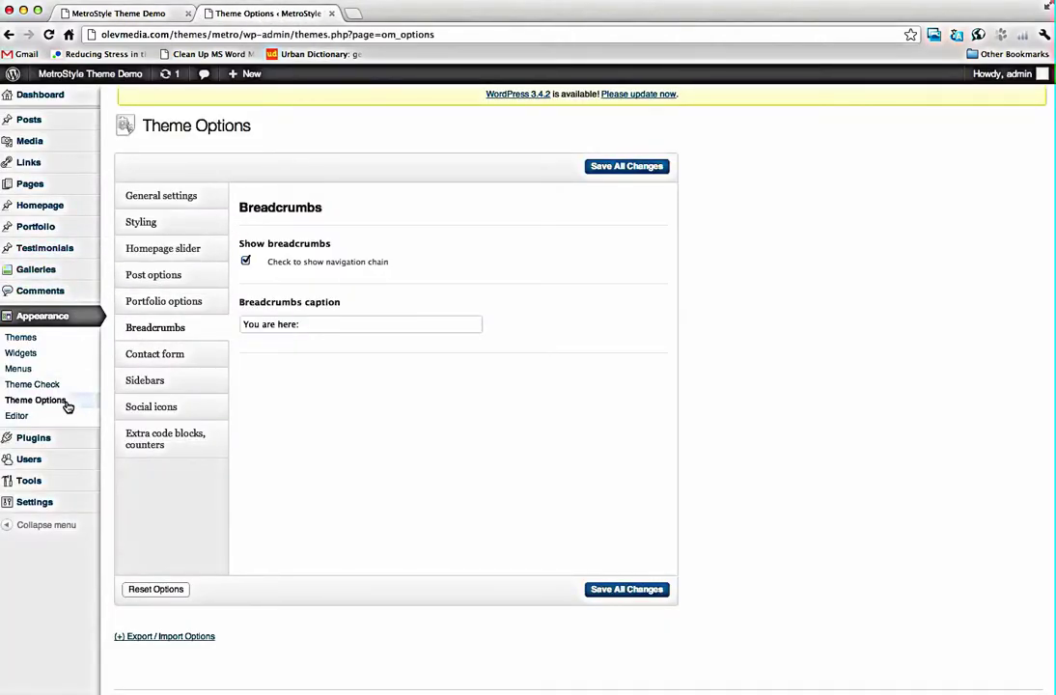
# Open the Styling section and scroll through its style presets and colour fields.
pyautogui.click(165, 199)
pyautogui.click(157, 224)
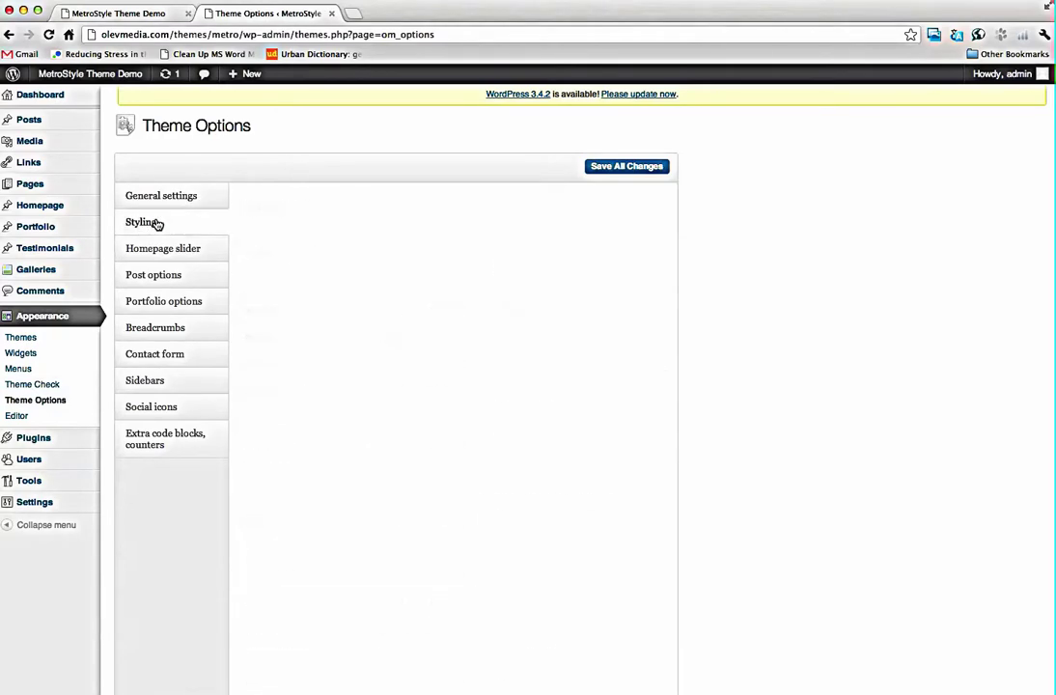
pyautogui.scroll(-5, 636, 431)
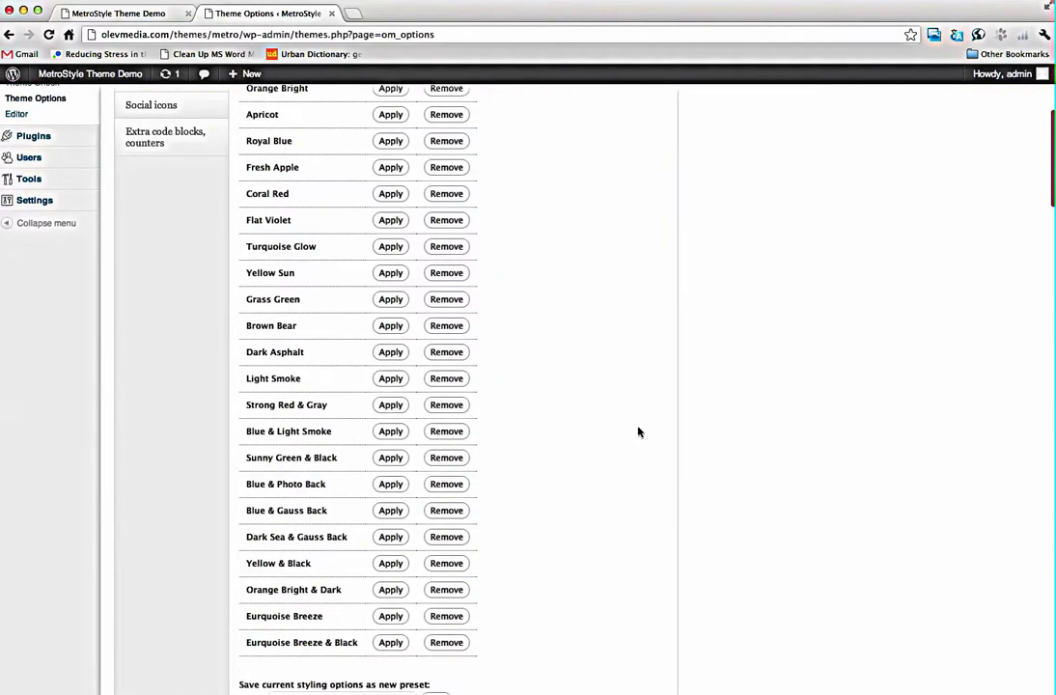
pyautogui.scroll(4, 636, 432)
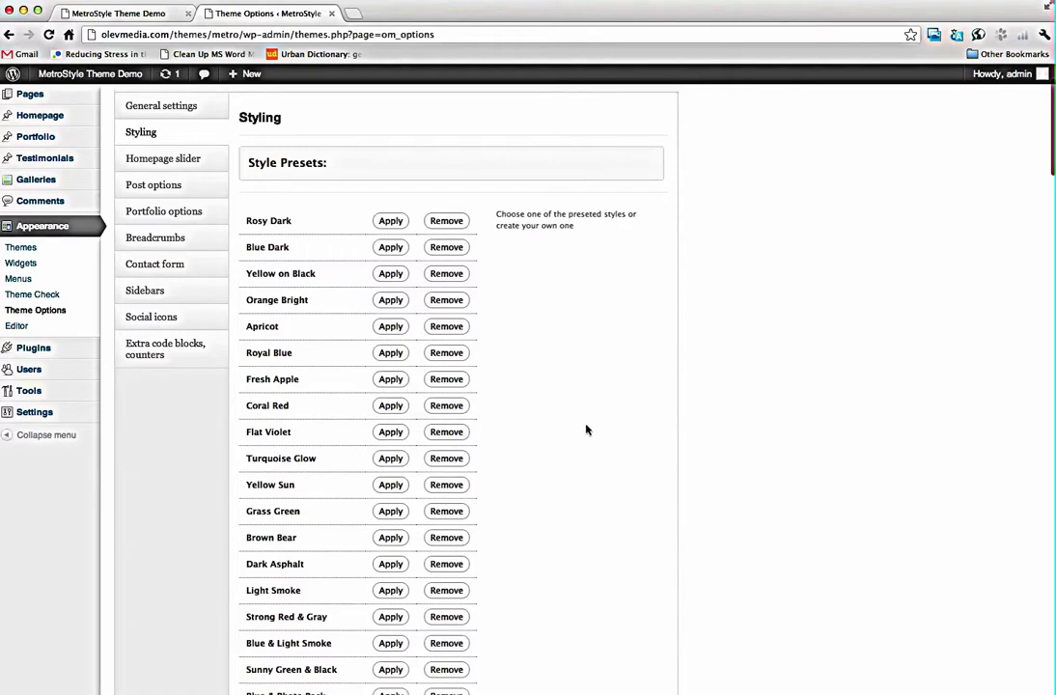
pyautogui.scroll(-8, 586, 430)
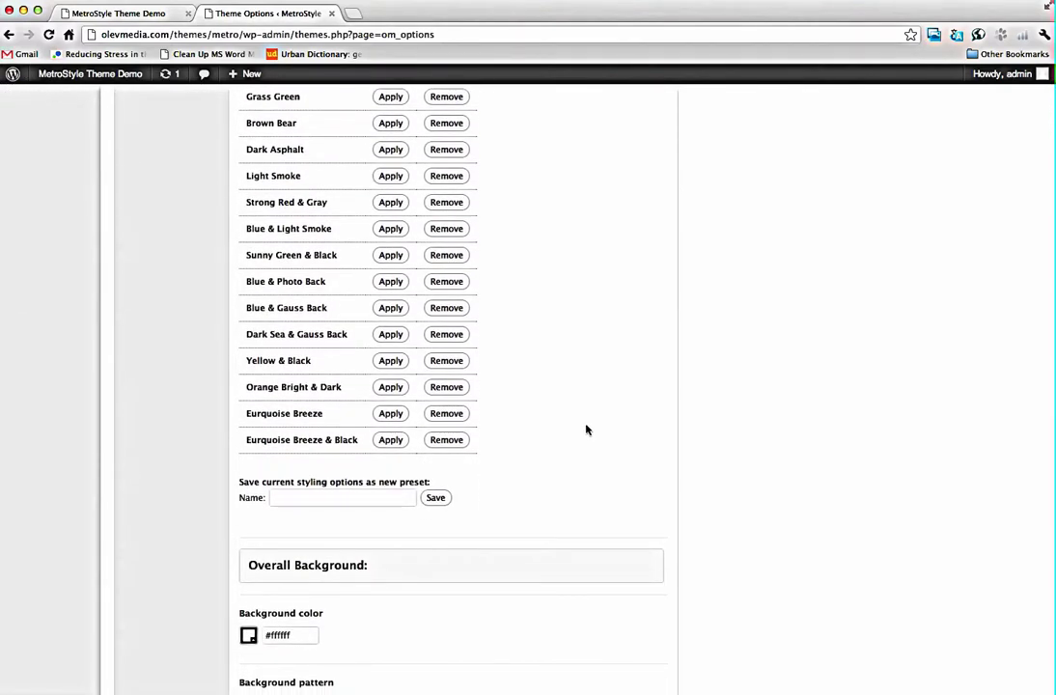
pyautogui.scroll(-15, 586, 431)
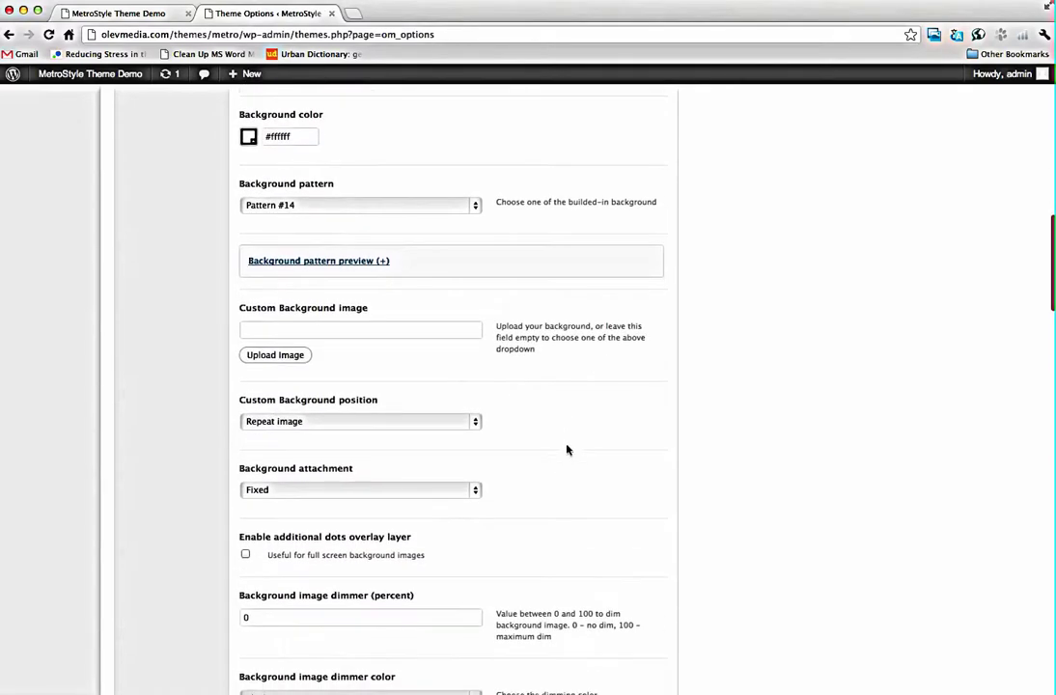
pyautogui.scroll(-6, 416, 462)
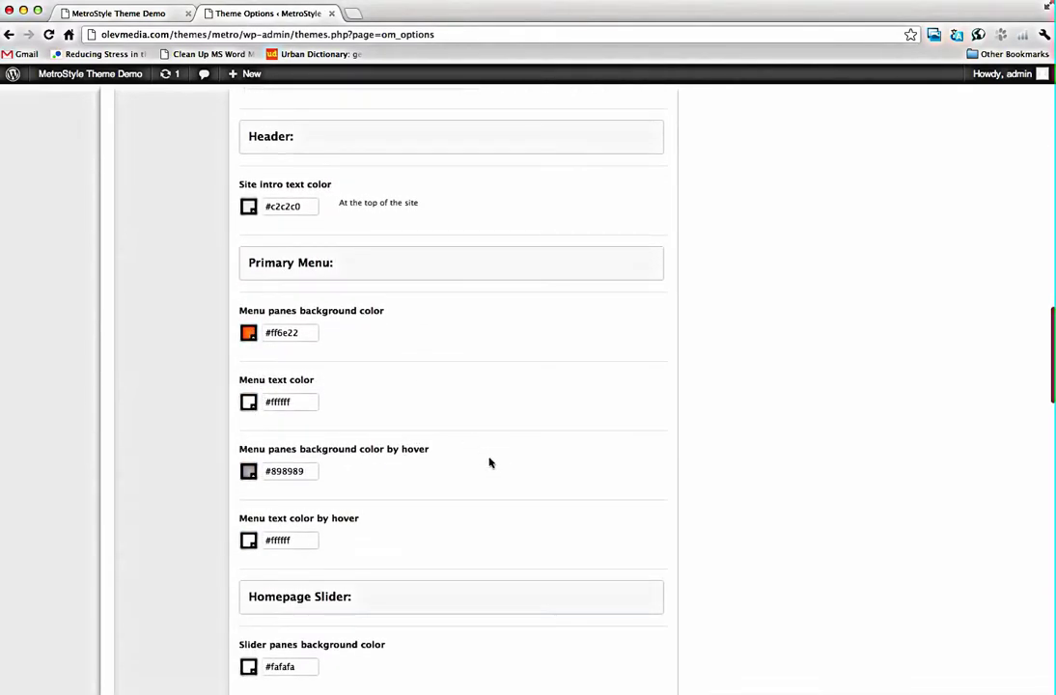
pyautogui.scroll(-11, 490, 464)
pyautogui.scroll(20, 490, 464)
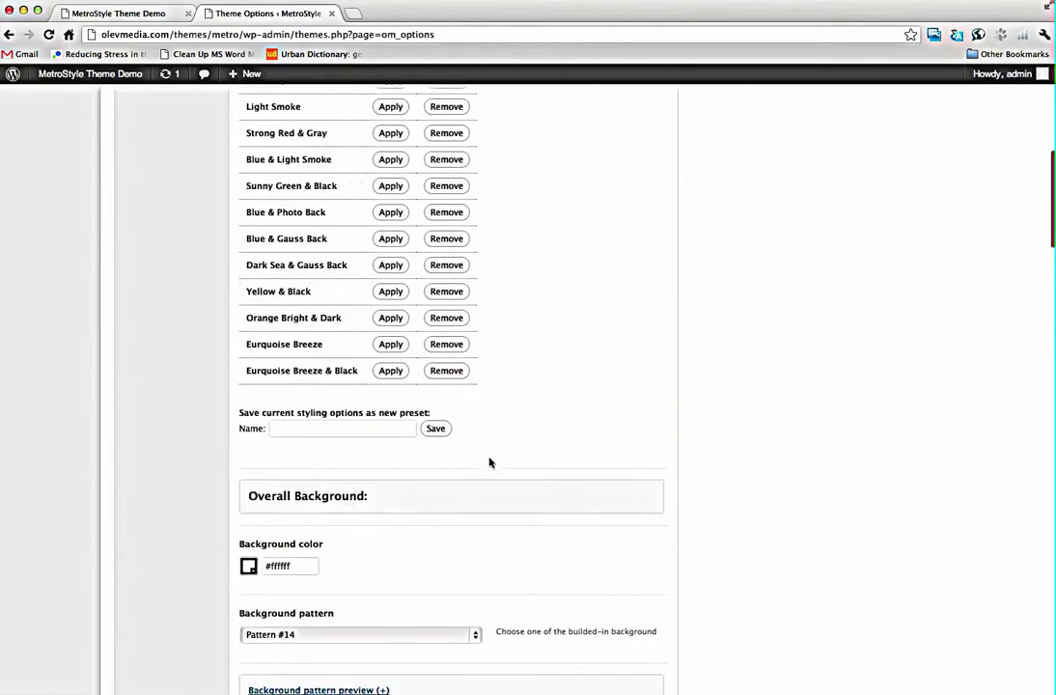
pyautogui.scroll(2, 489, 464)
# Highlight the 'Save current styling' label, focus the preset Name box, and scroll back up.
pyautogui.click(301, 494)
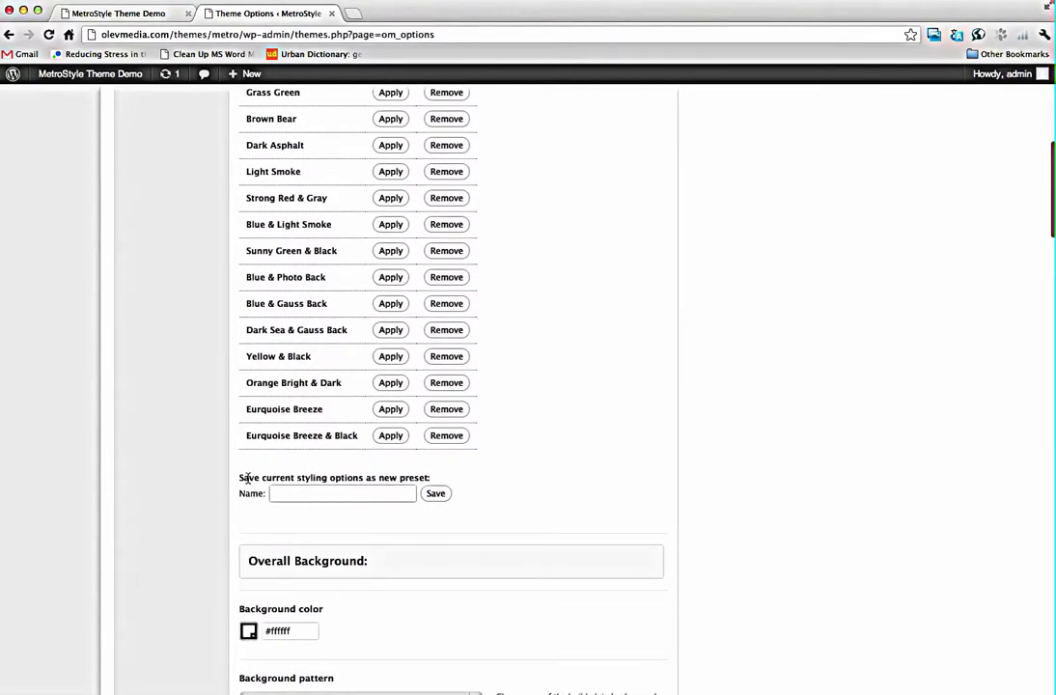
pyautogui.moveTo(240, 478); pyautogui.dragTo(329, 475)
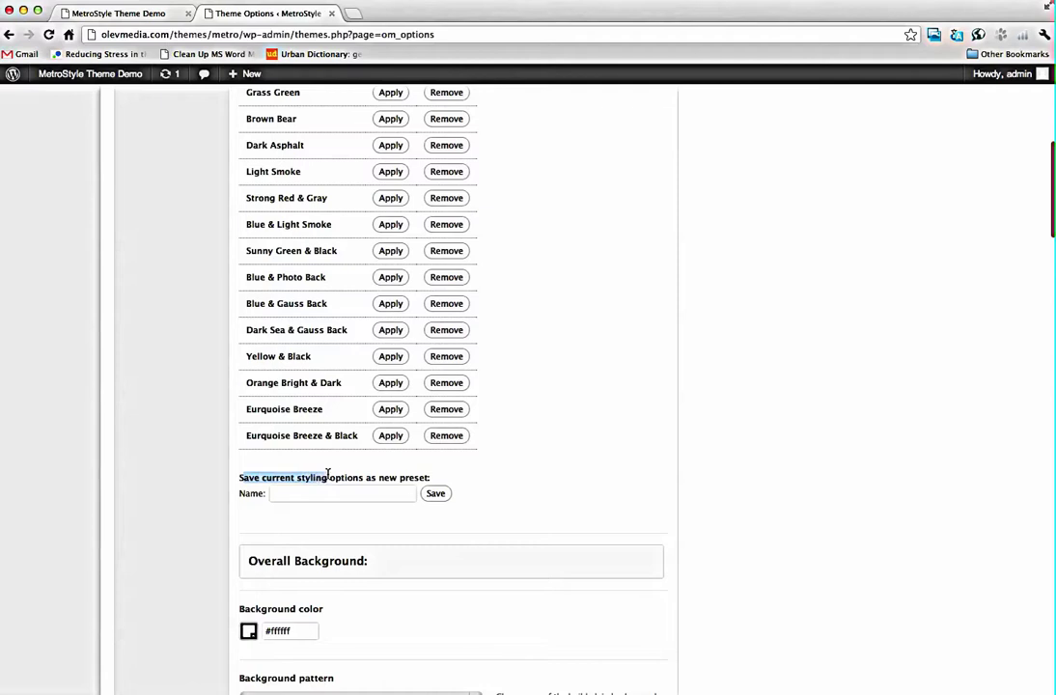
pyautogui.click(373, 494)
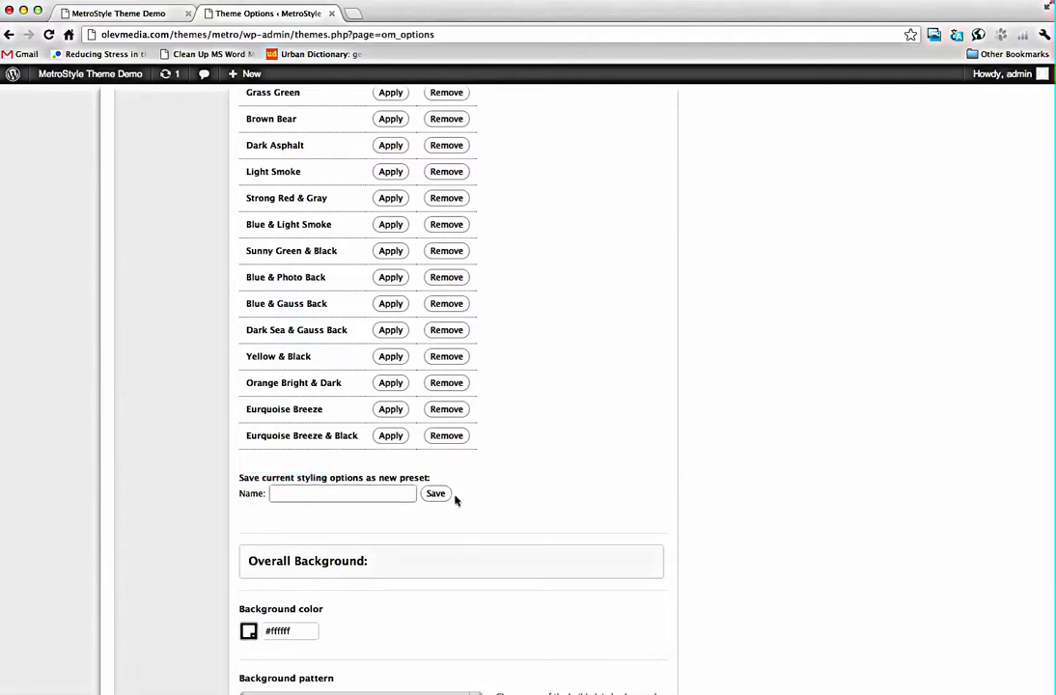
pyautogui.scroll(10, 461, 404)
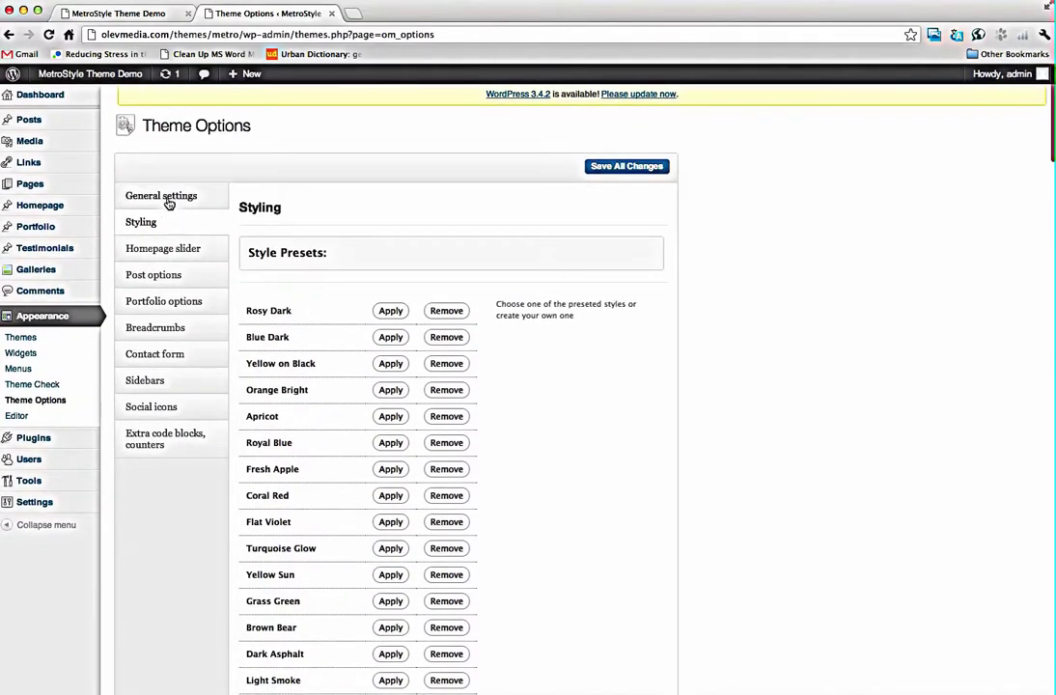
# Open General settings, showing the plain-text logo MetroStyle and the site intro text.
pyautogui.click(169, 204)
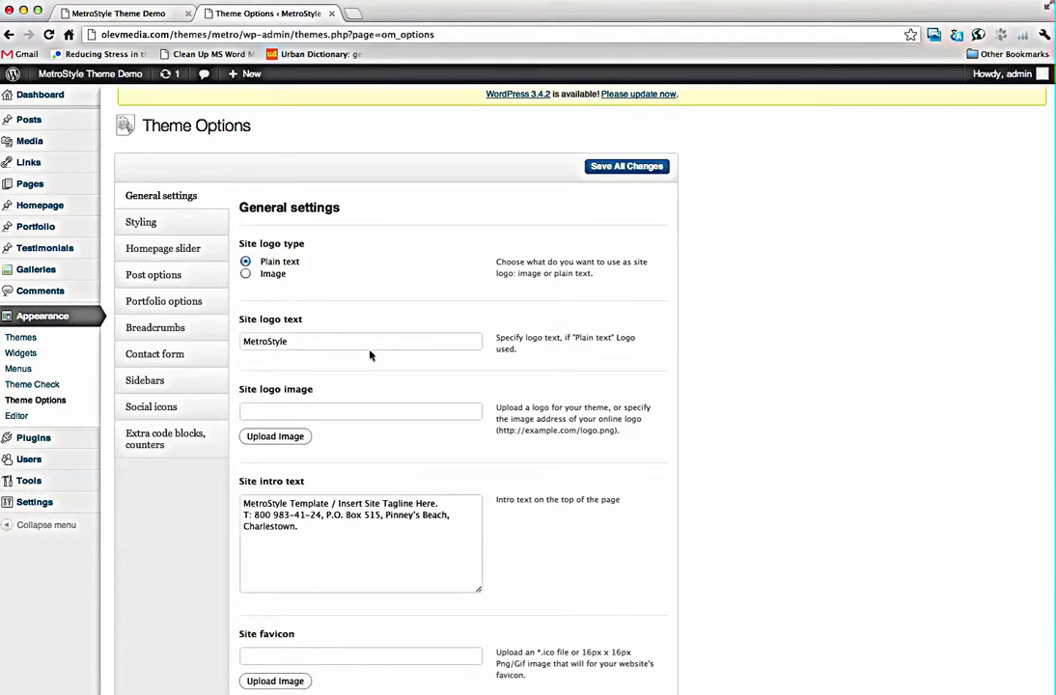
pyautogui.scroll(-3, 369, 356)
pyautogui.scroll(3, 370, 349)
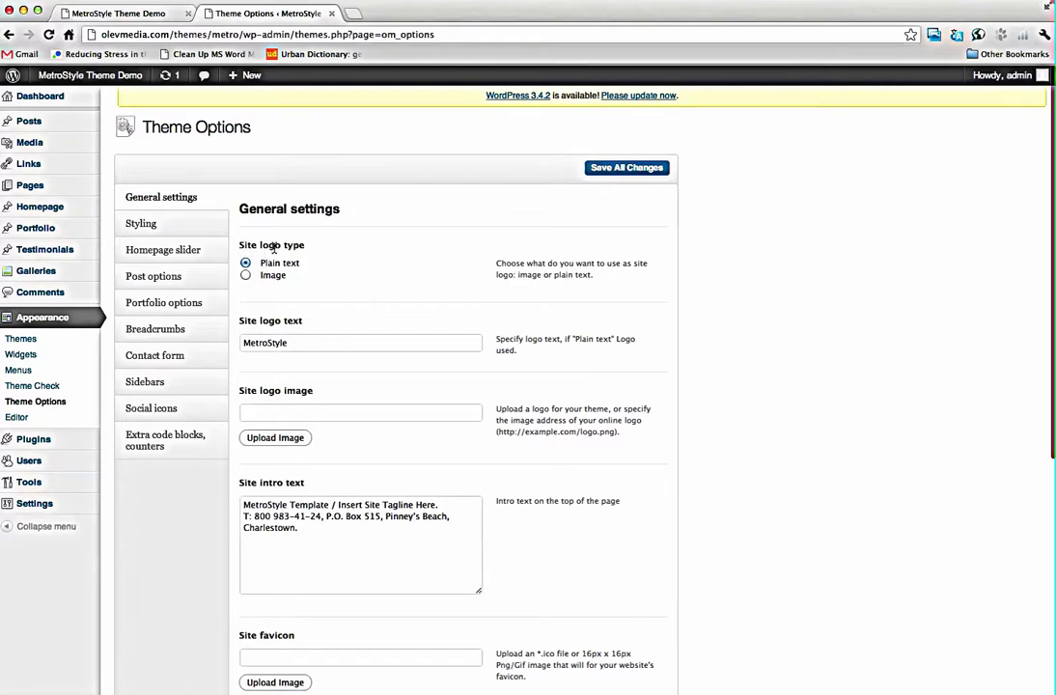
# Compare the General settings against the live demo site, then open the Homepage slider section.
pyautogui.click(106, 13)
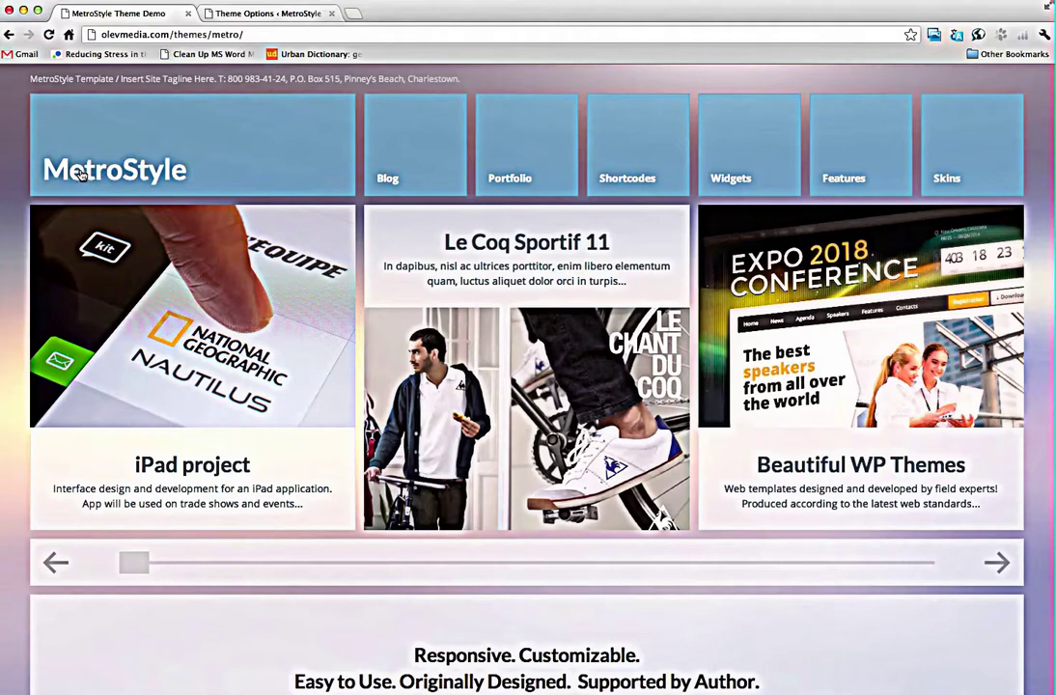
pyautogui.click(262, 14)
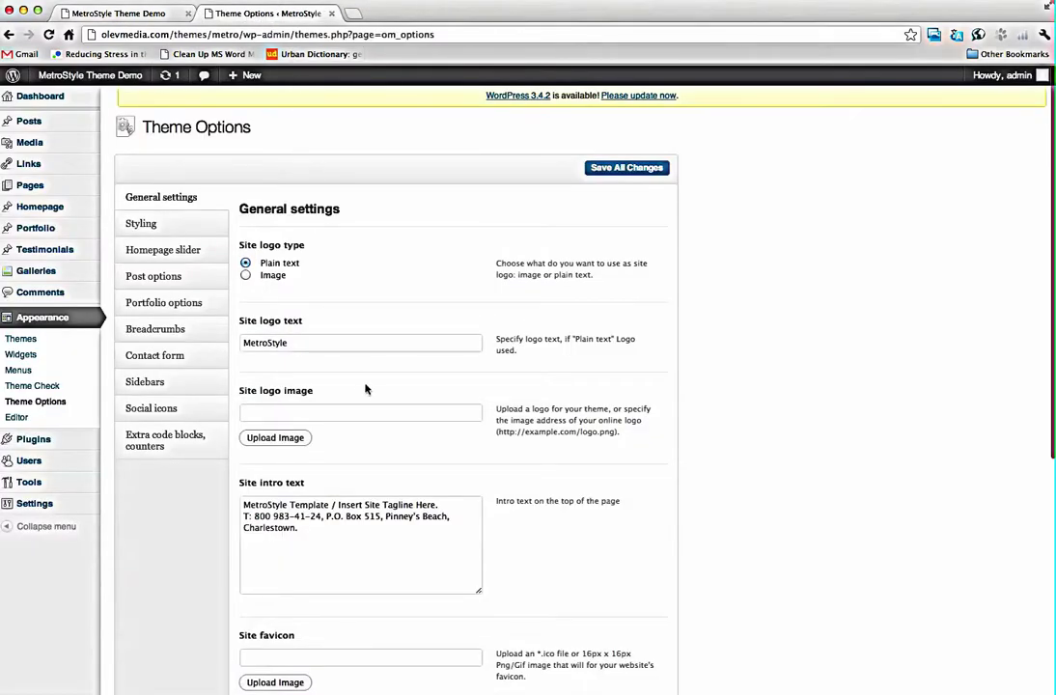
pyautogui.scroll(-4, 354, 406)
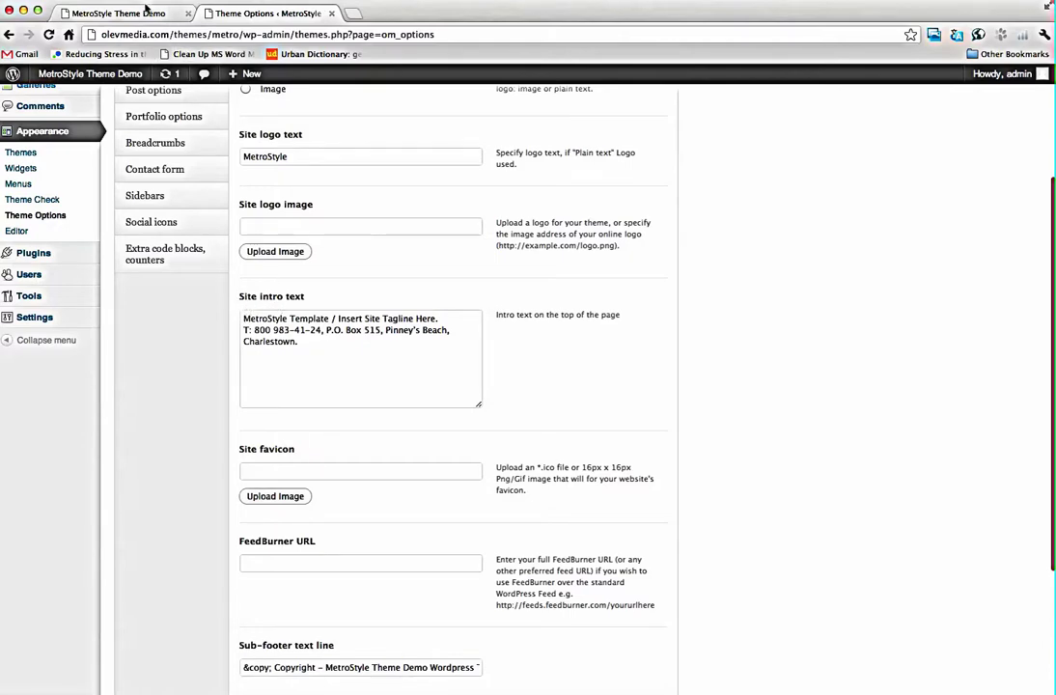
pyautogui.click(140, 13)
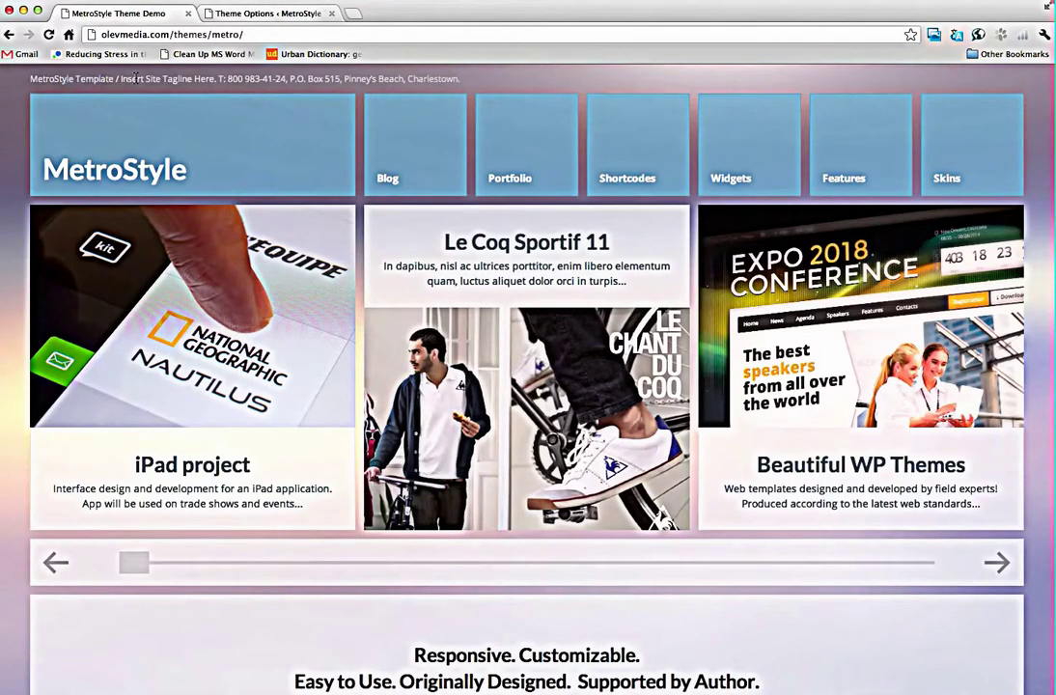
pyautogui.click(241, 16)
pyautogui.scroll(-5, 480, 512)
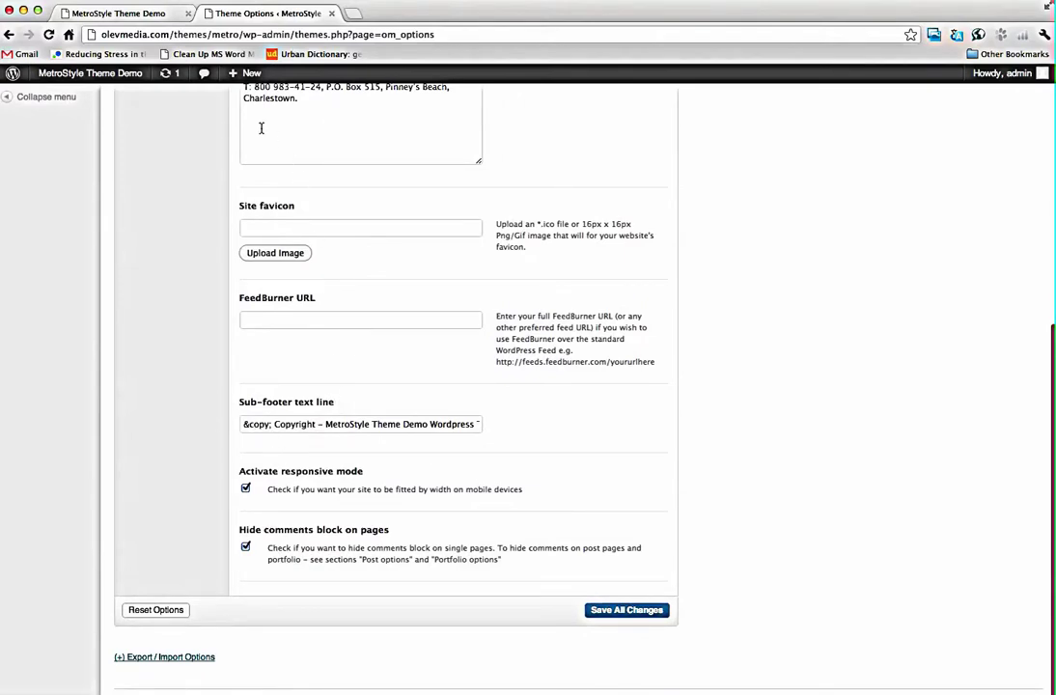
pyautogui.click(141, 14)
pyautogui.scroll(-10, 257, 514)
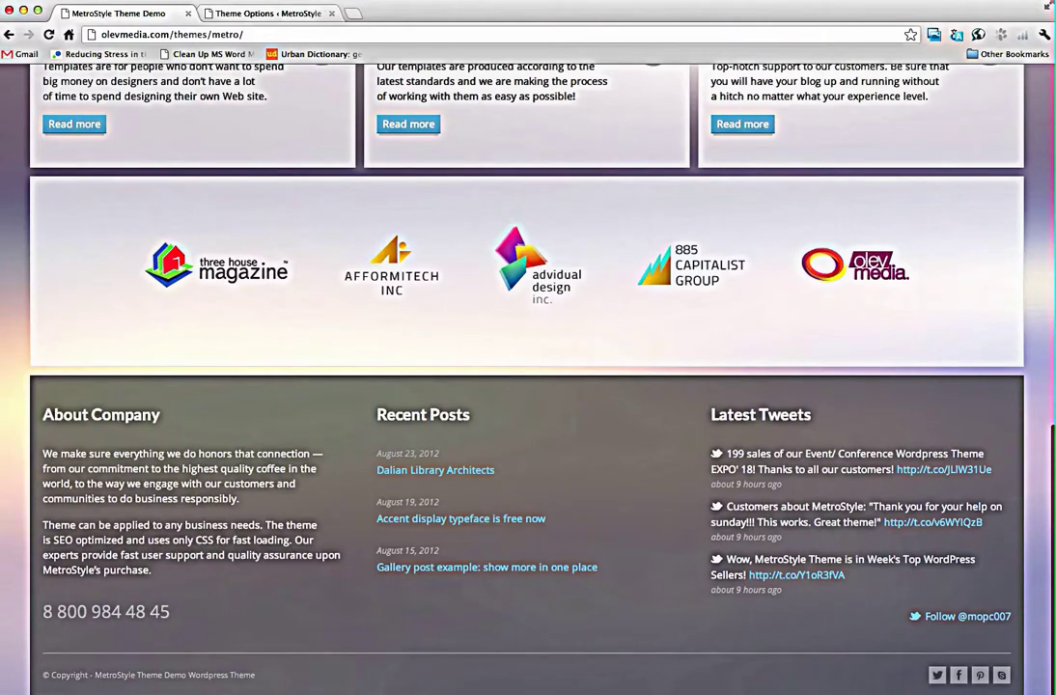
pyautogui.hotkey('ctrl', 'Tab')
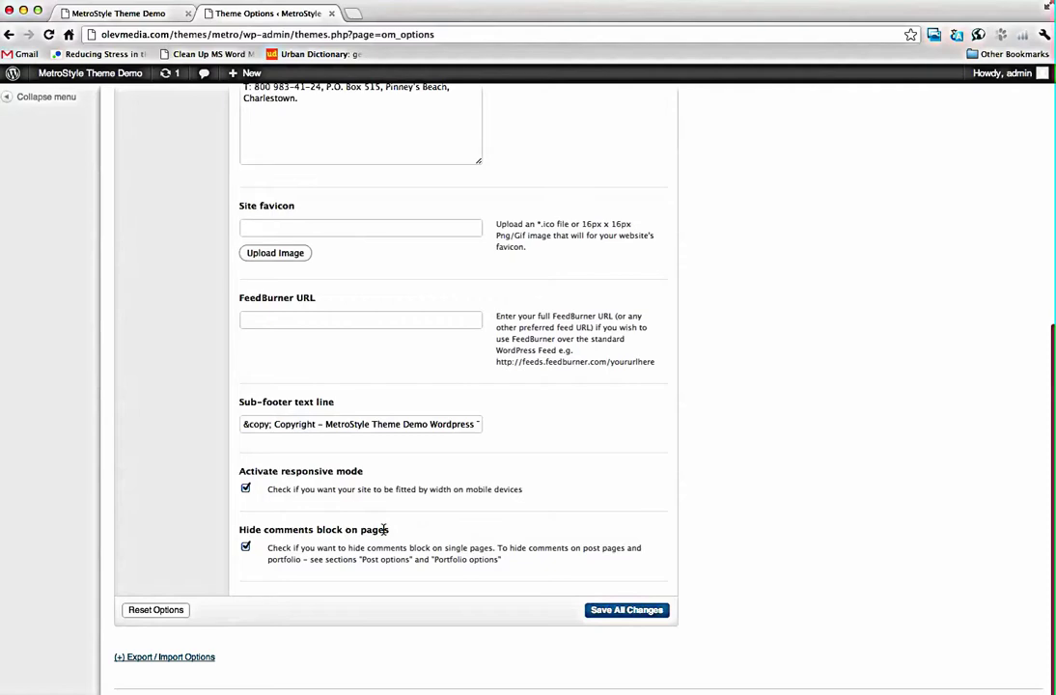
pyautogui.scroll(5, 500, 491)
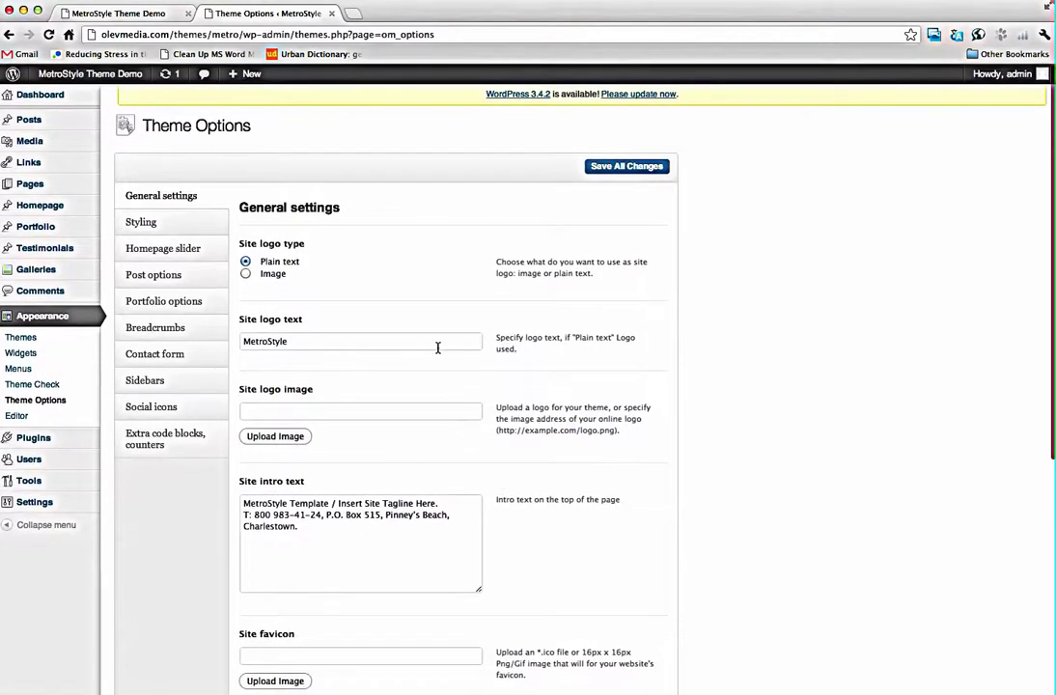
pyautogui.click(161, 251)
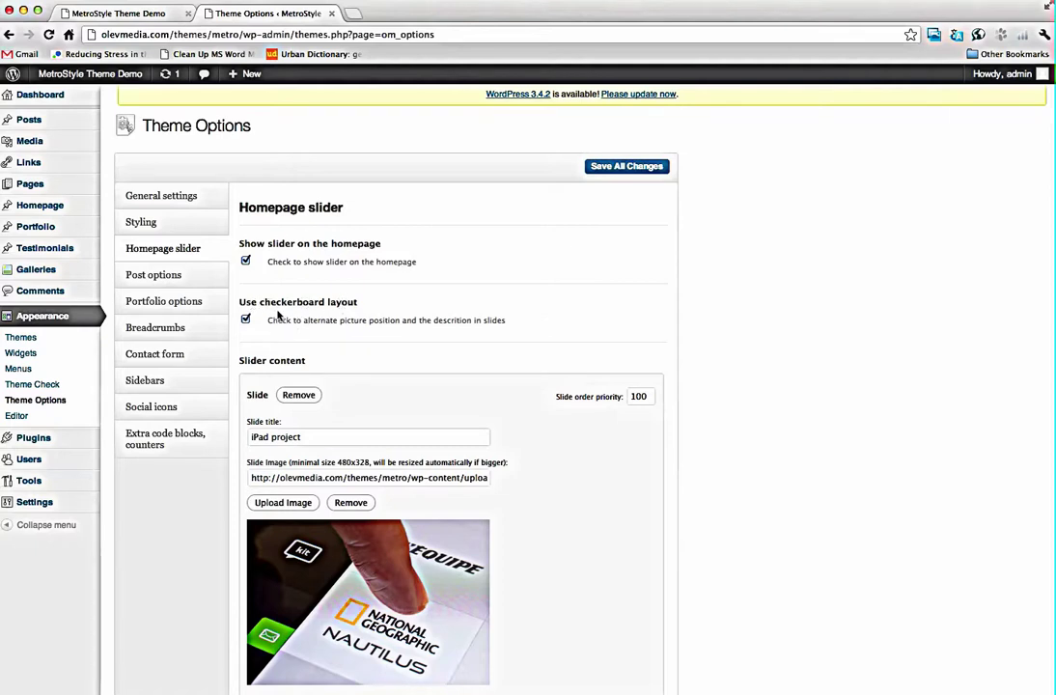
# Review homepage slider slides down to Tron Dance, noting the 480x328 minimum image size, then return to the demo.
pyautogui.scroll(-5, 533, 363)
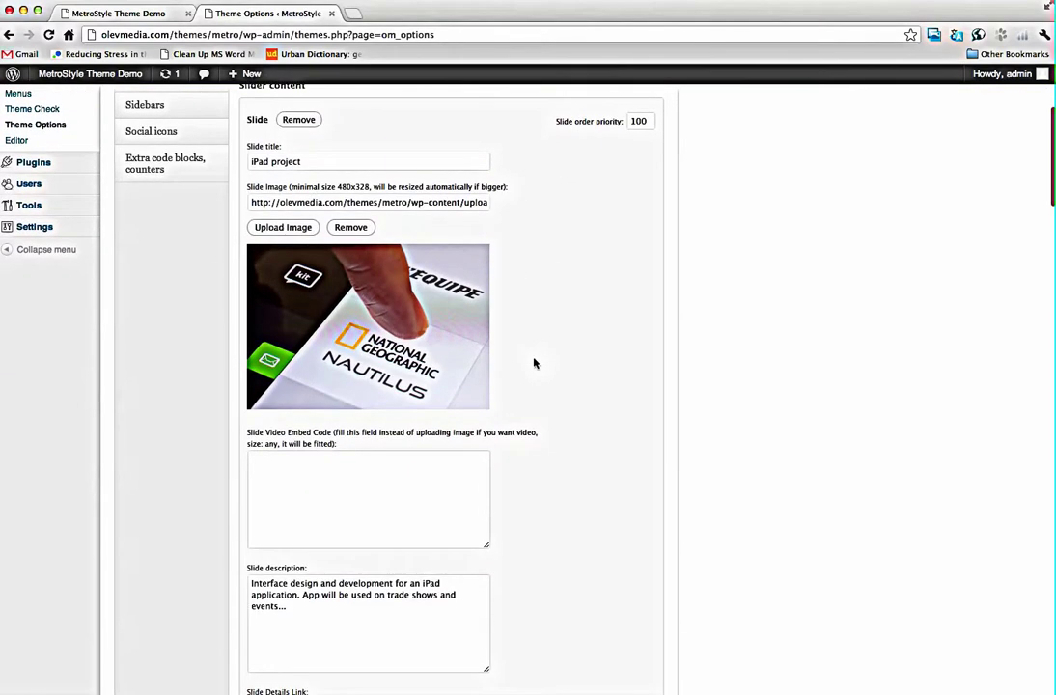
pyautogui.scroll(-5, 632, 363)
pyautogui.scroll(10, 631, 361)
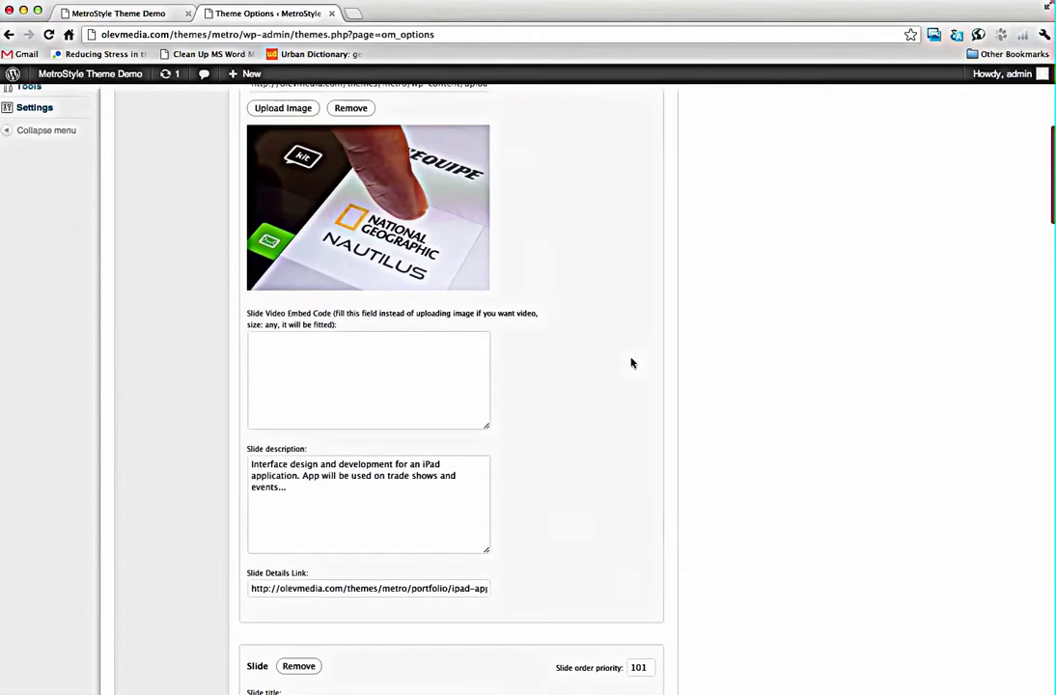
pyautogui.scroll(-4, 560, 435)
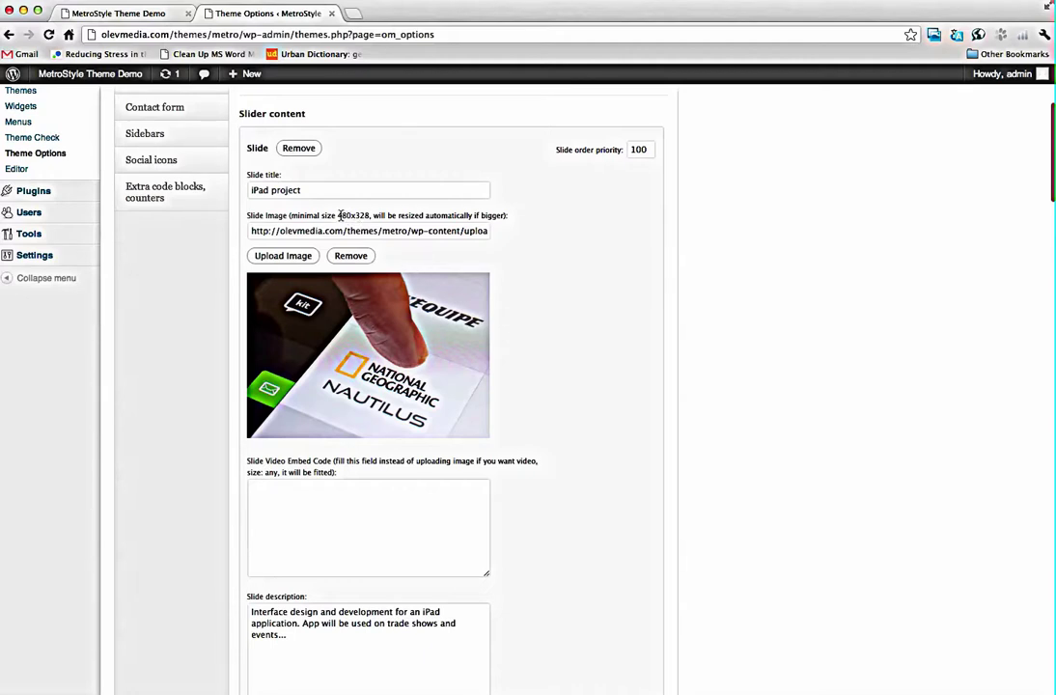
pyautogui.moveTo(338, 215); pyautogui.dragTo(368, 213)
pyautogui.click(344, 223)
pyautogui.scroll(-15, 529, 349)
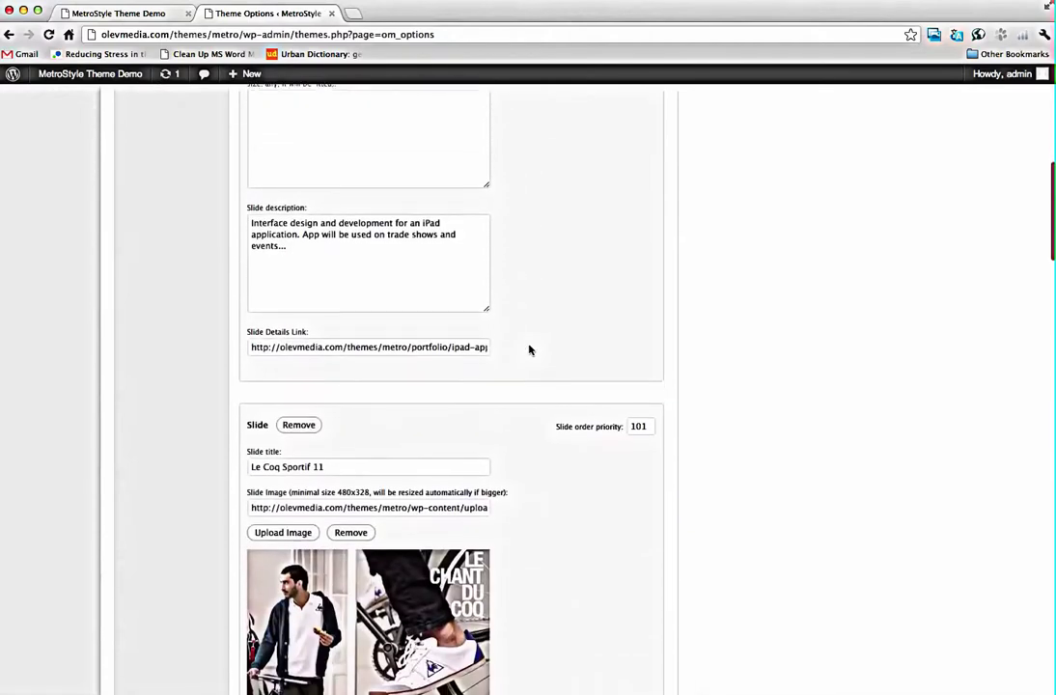
pyautogui.scroll(-18, 531, 349)
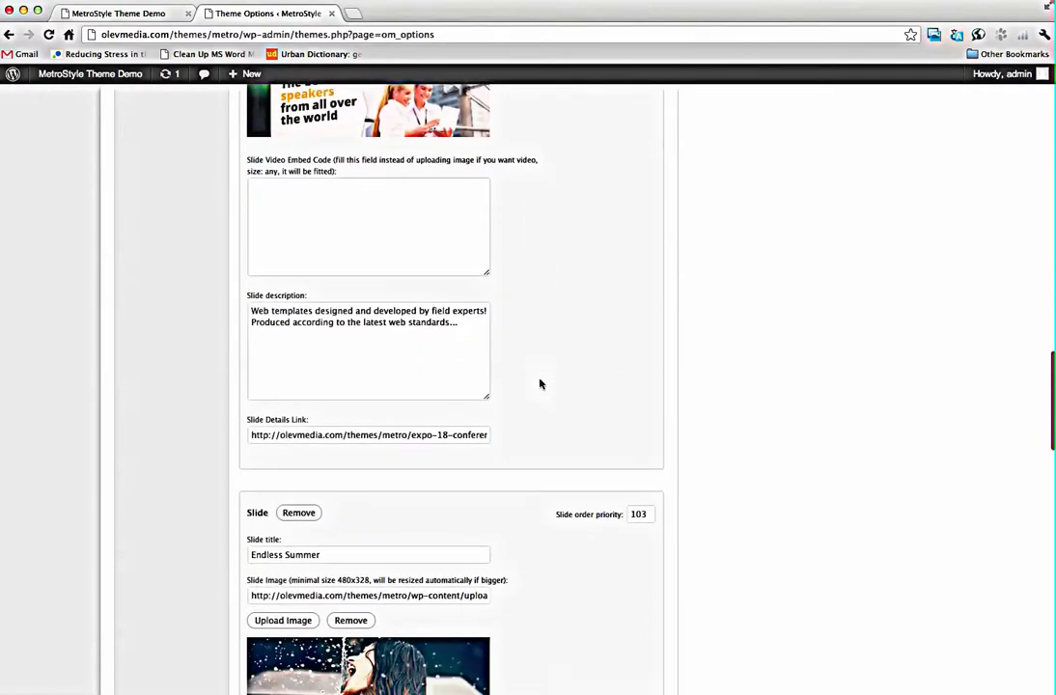
pyautogui.scroll(-8, 542, 403)
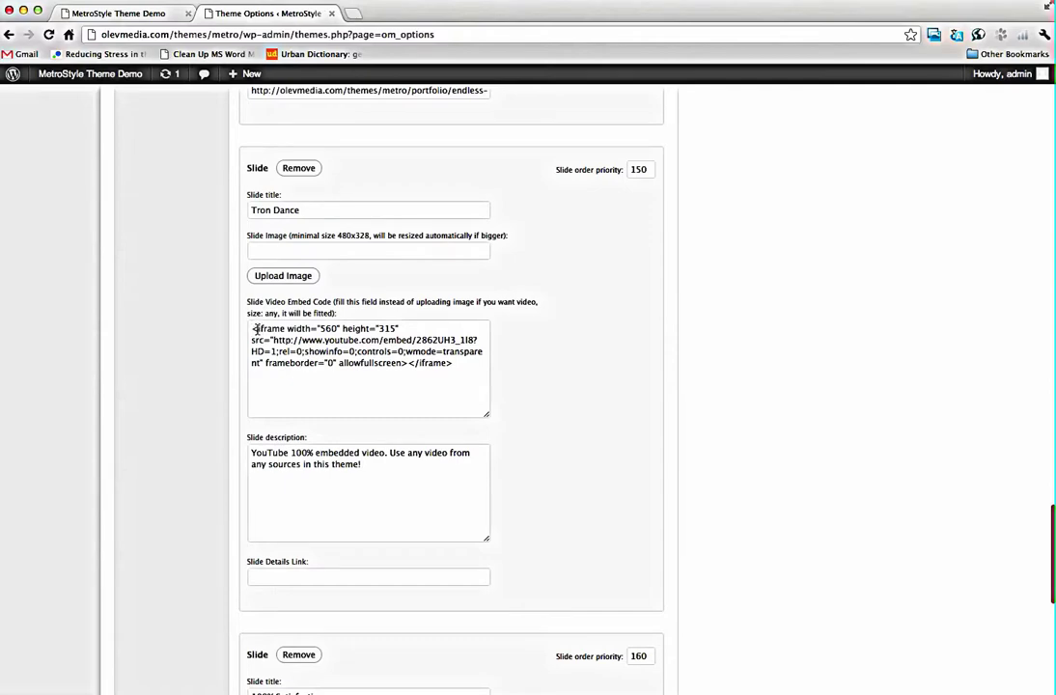
pyautogui.click(126, 14)
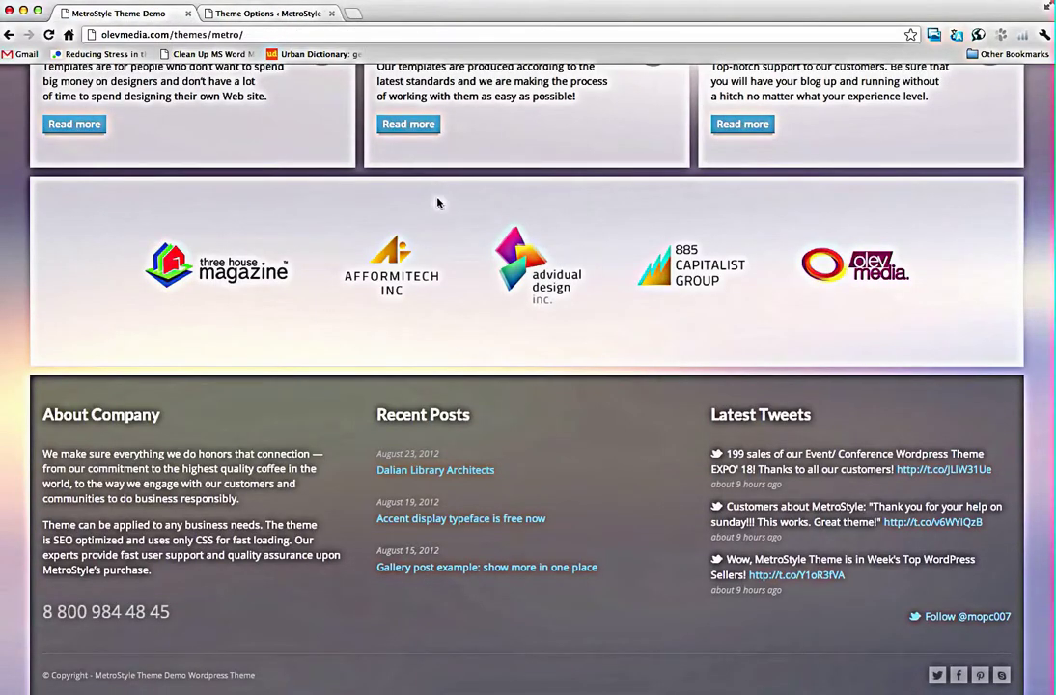
# Advance the demo homepage carousel until the Tron Dance video slide appears.
pyautogui.scroll(20, 439, 222)
pyautogui.click(997, 565)
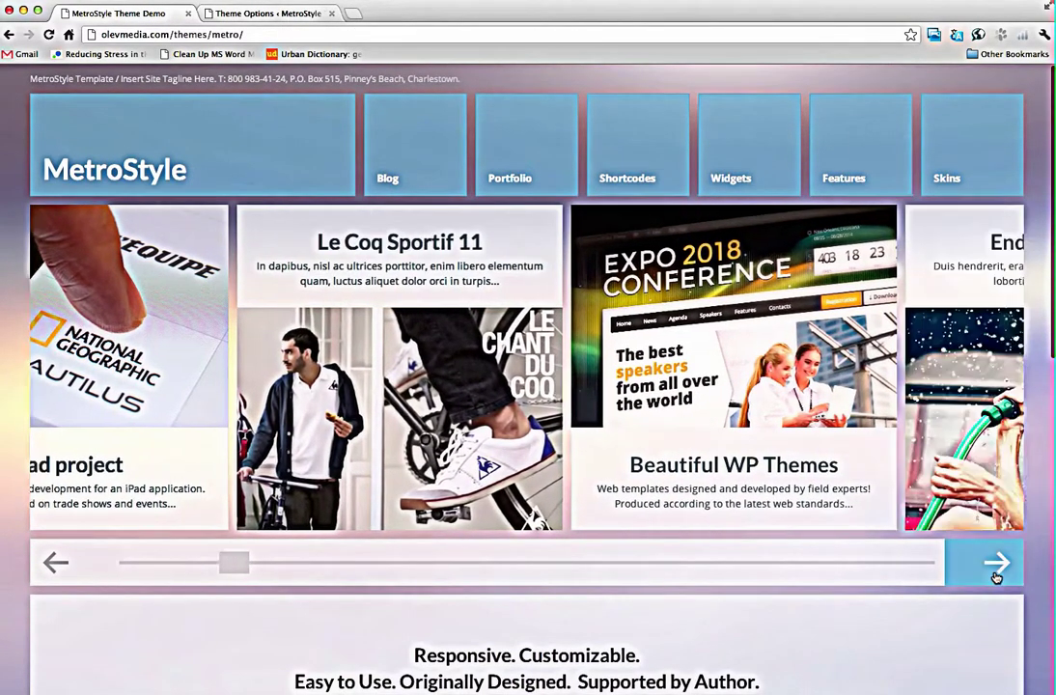
pyautogui.click(998, 567)
pyautogui.click(997, 570)
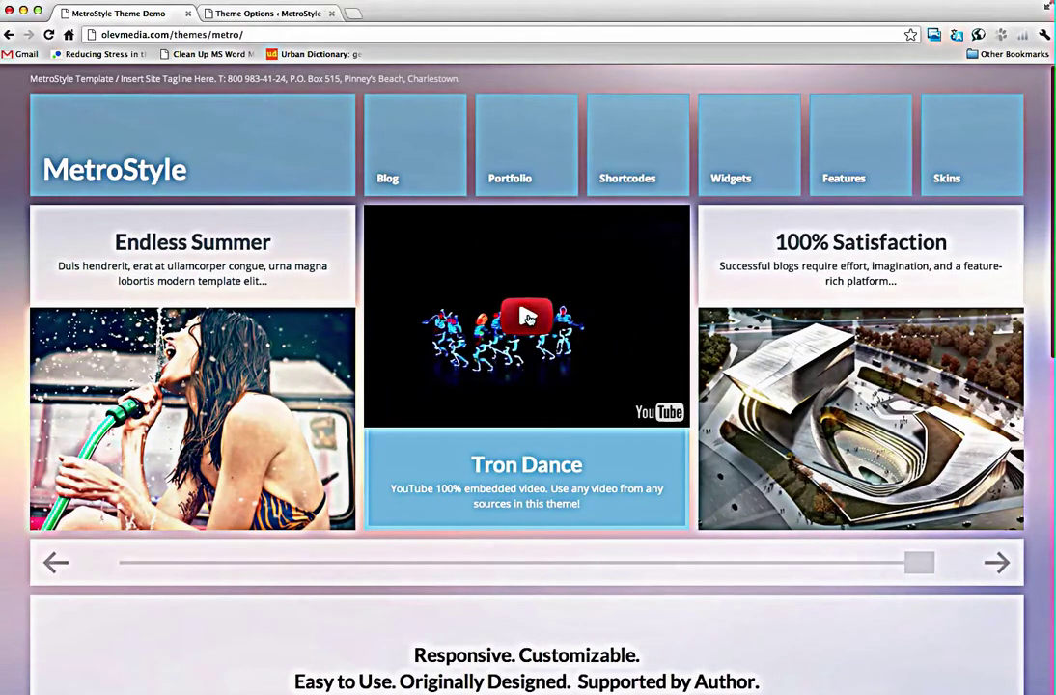
# Check the 100% Satisfaction slide's order priority of 160 in the Homepage slider settings.
pyautogui.click(278, 14)
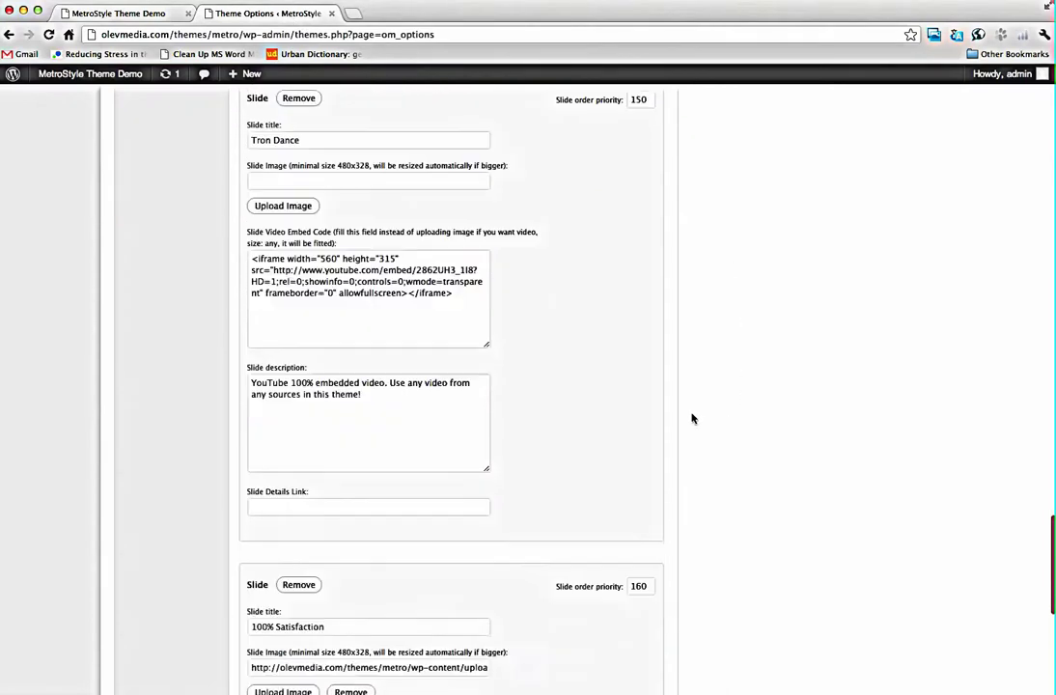
pyautogui.scroll(-4, 692, 418)
pyautogui.click(638, 404)
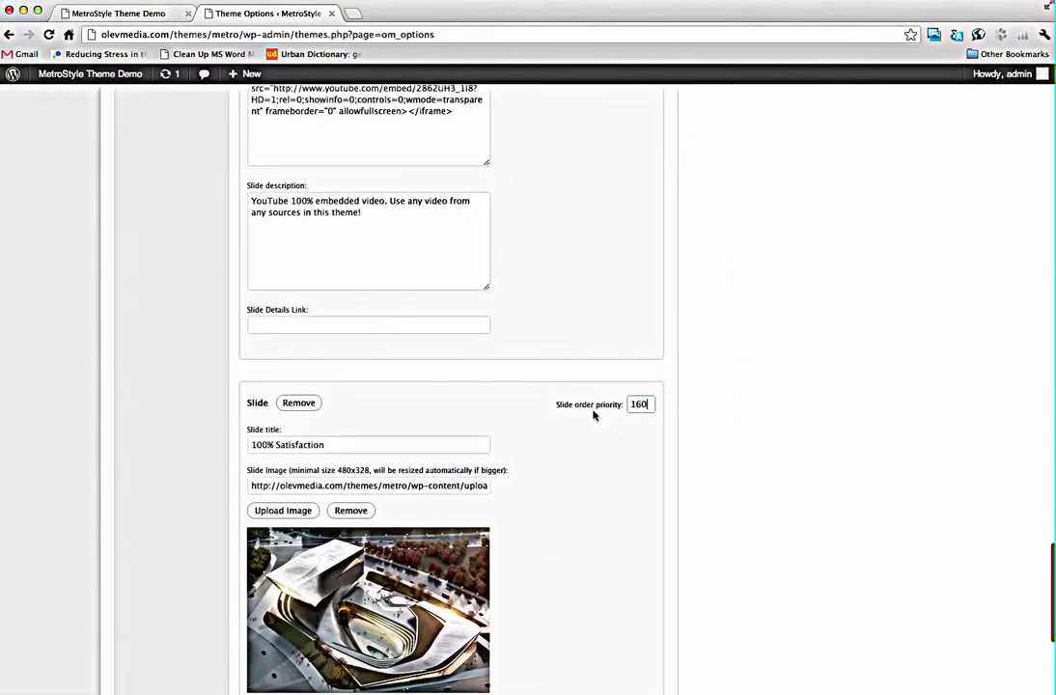
# Reset the demo carousel to its first slides, then show Theme Options' Homepage slider from the top.
pyautogui.click(120, 13)
pyautogui.click(56, 563)
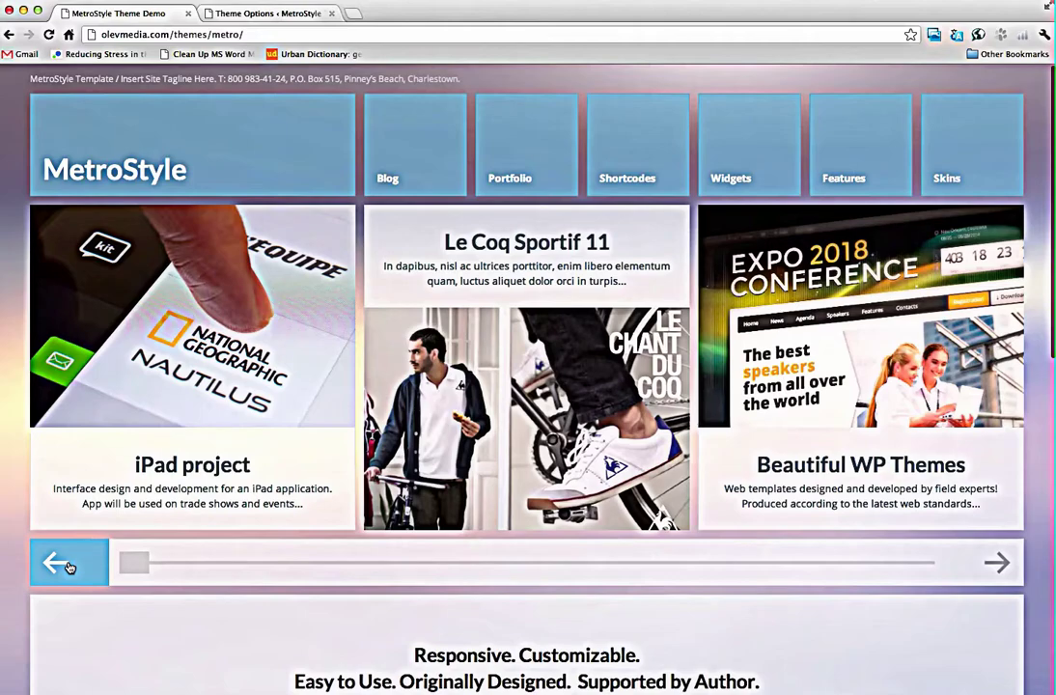
pyautogui.click(205, 17)
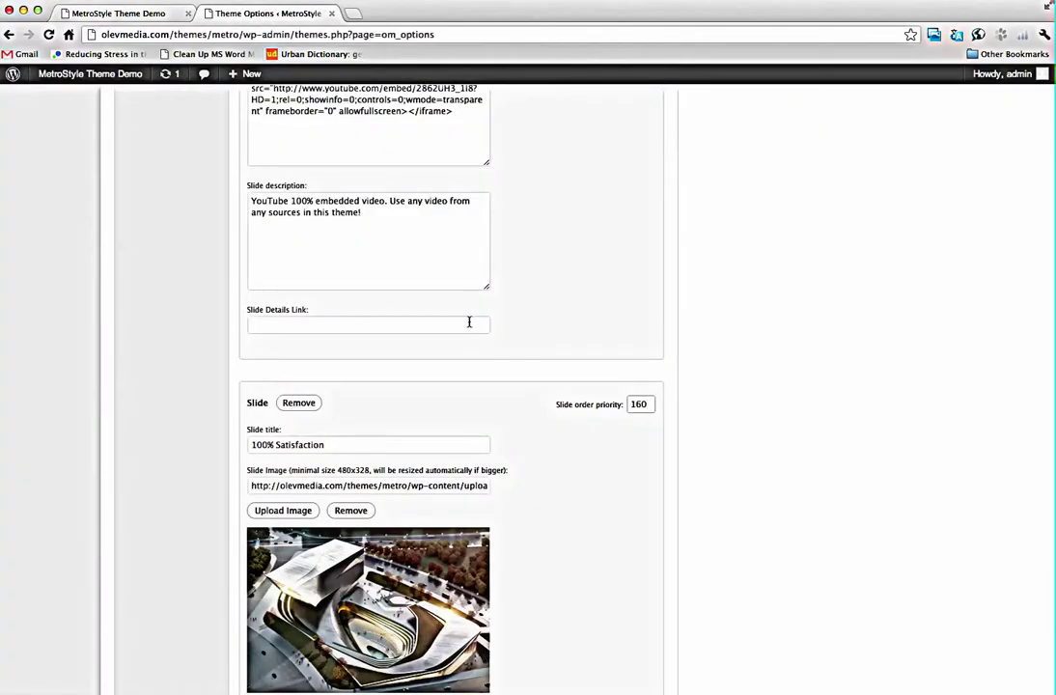
pyautogui.scroll(20, 469, 321)
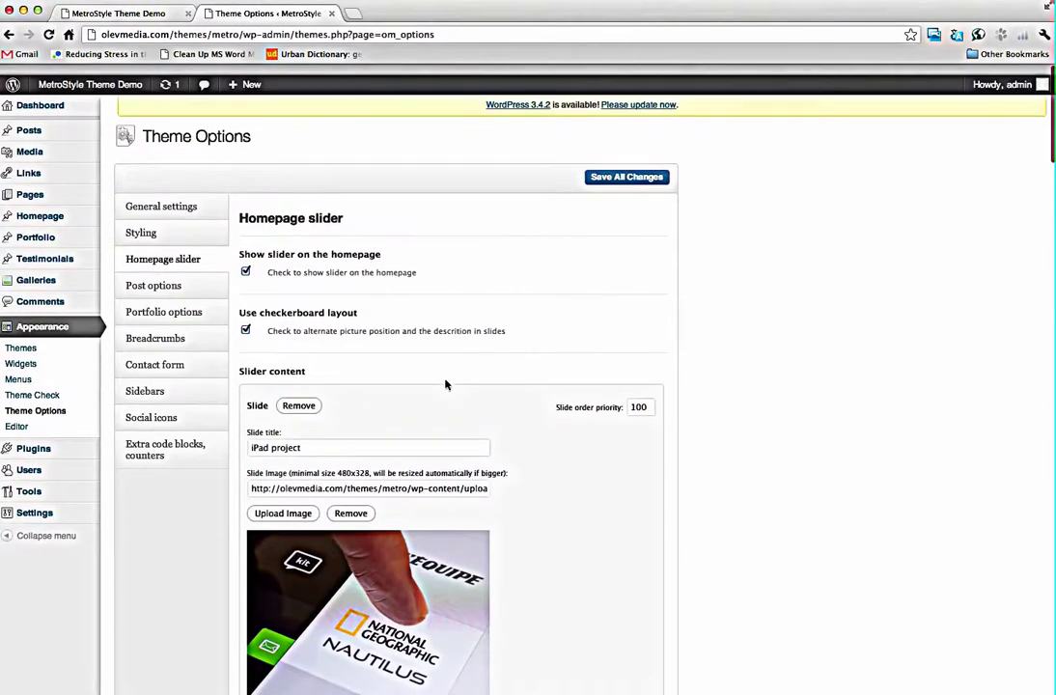
# Review Post and Portfolio options, keeping portfolio sort type custom, then view the Breadcrumbs settings.
pyautogui.click(159, 276)
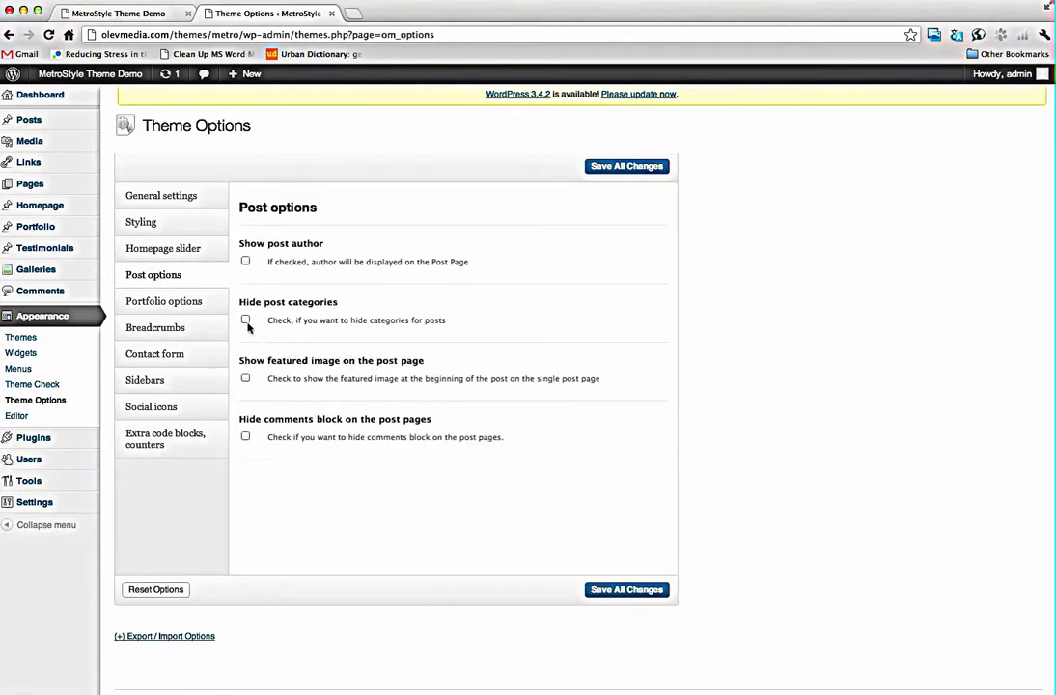
pyautogui.click(161, 300)
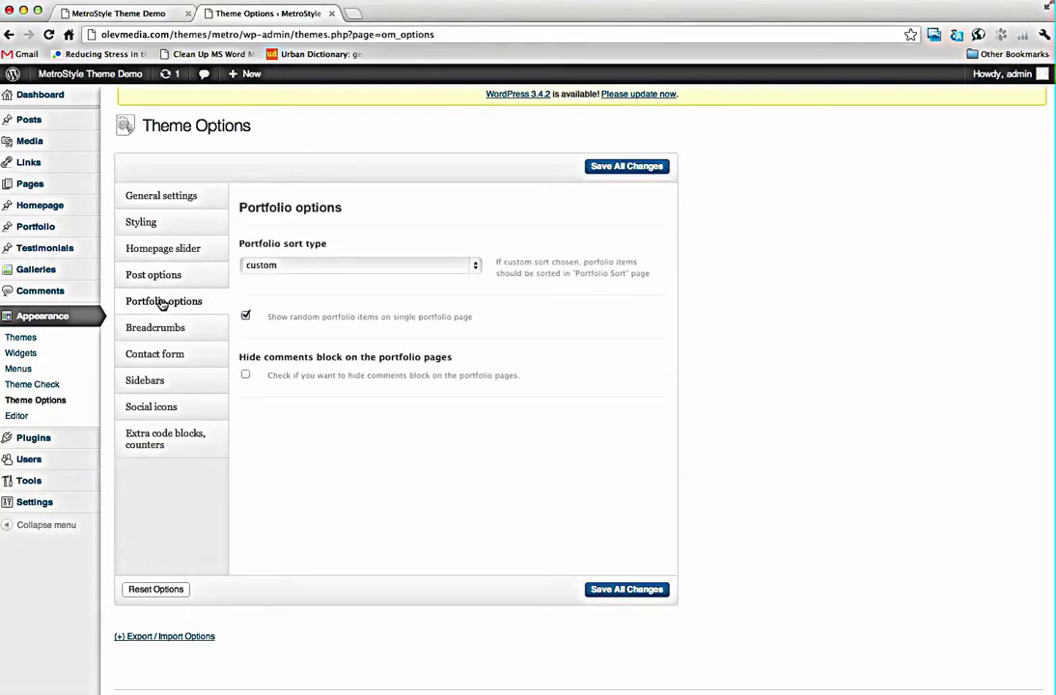
pyautogui.click(320, 274)
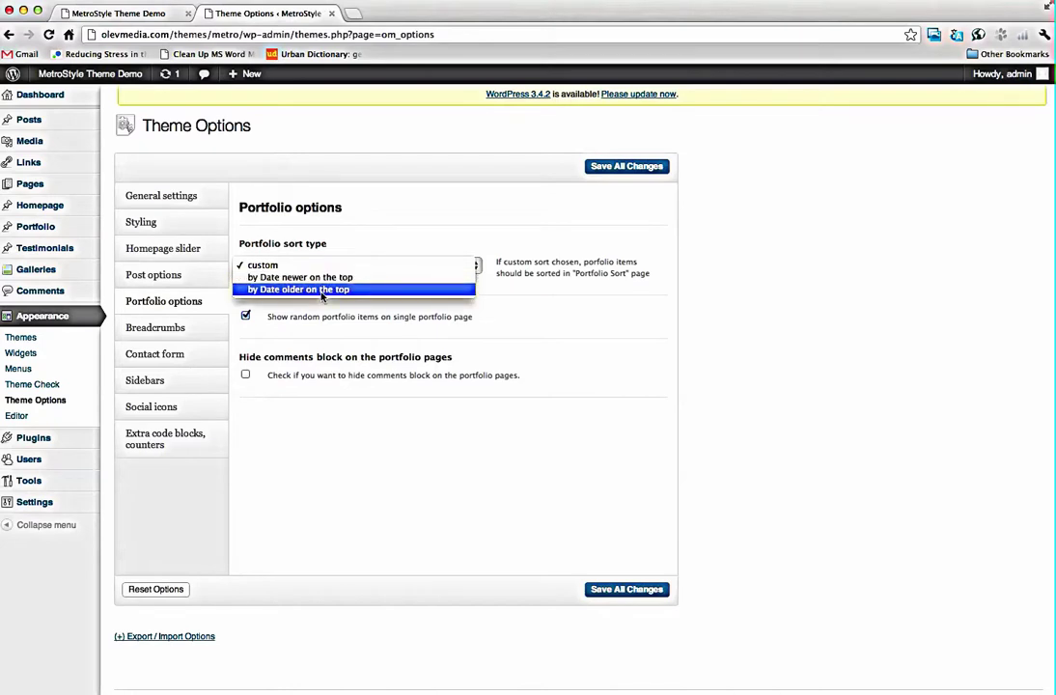
pyautogui.click(338, 333)
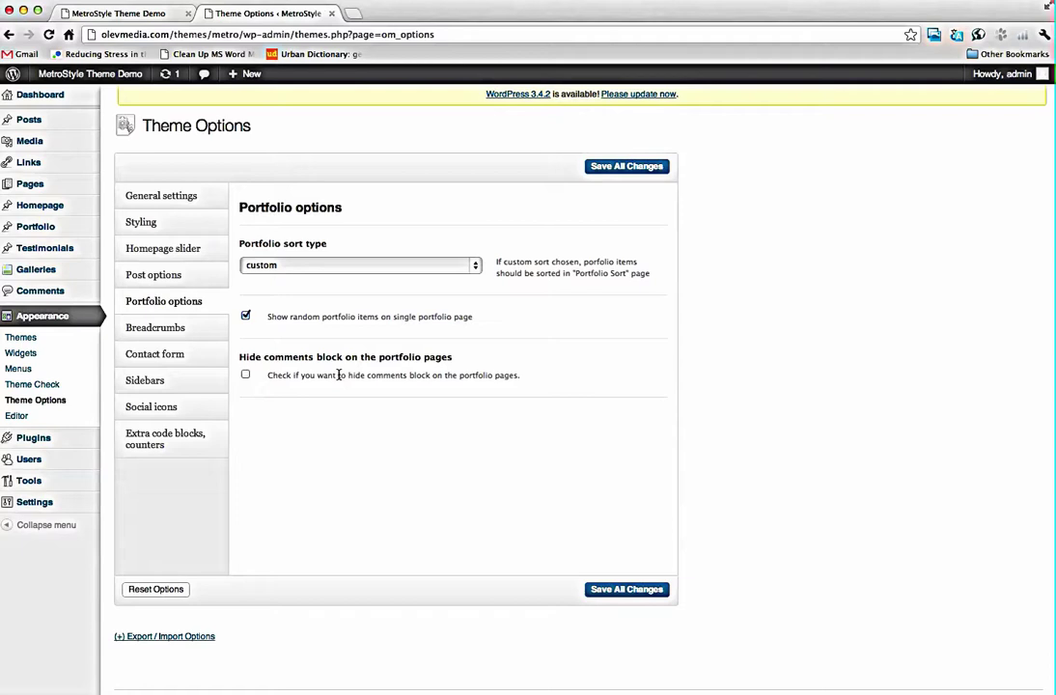
pyautogui.click(168, 334)
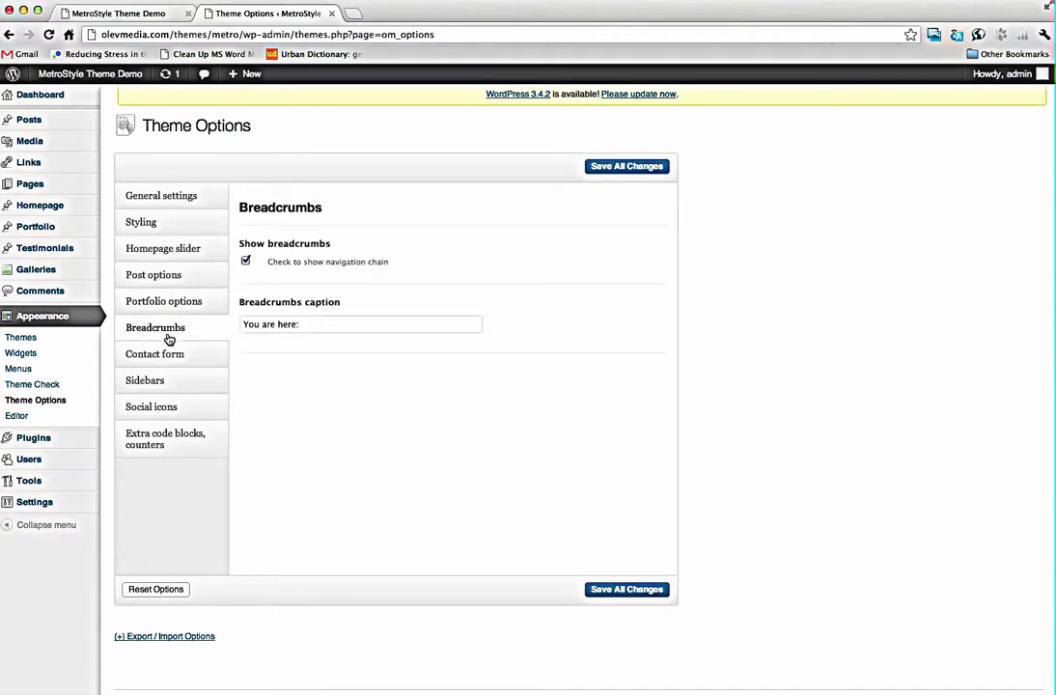
# Inspect the Contact form settings and its [contact_form] shortcode, then view the Sidebars section.
pyautogui.click(165, 354)
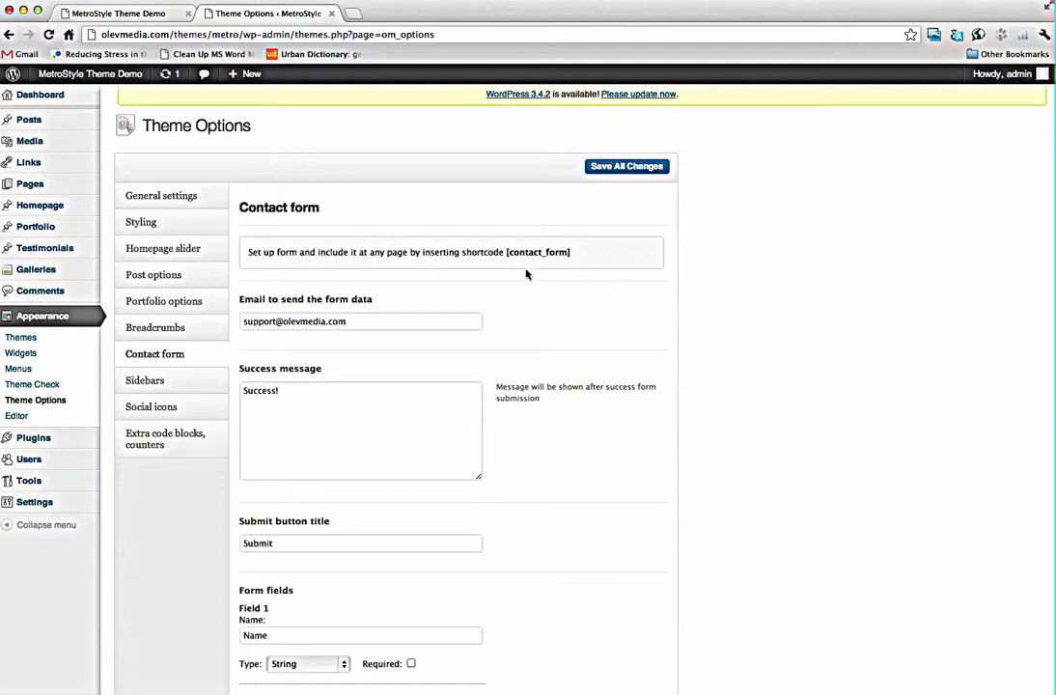
pyautogui.moveTo(505, 252); pyautogui.dragTo(569, 252)
pyautogui.click(593, 259)
pyautogui.scroll(-3, 530, 373)
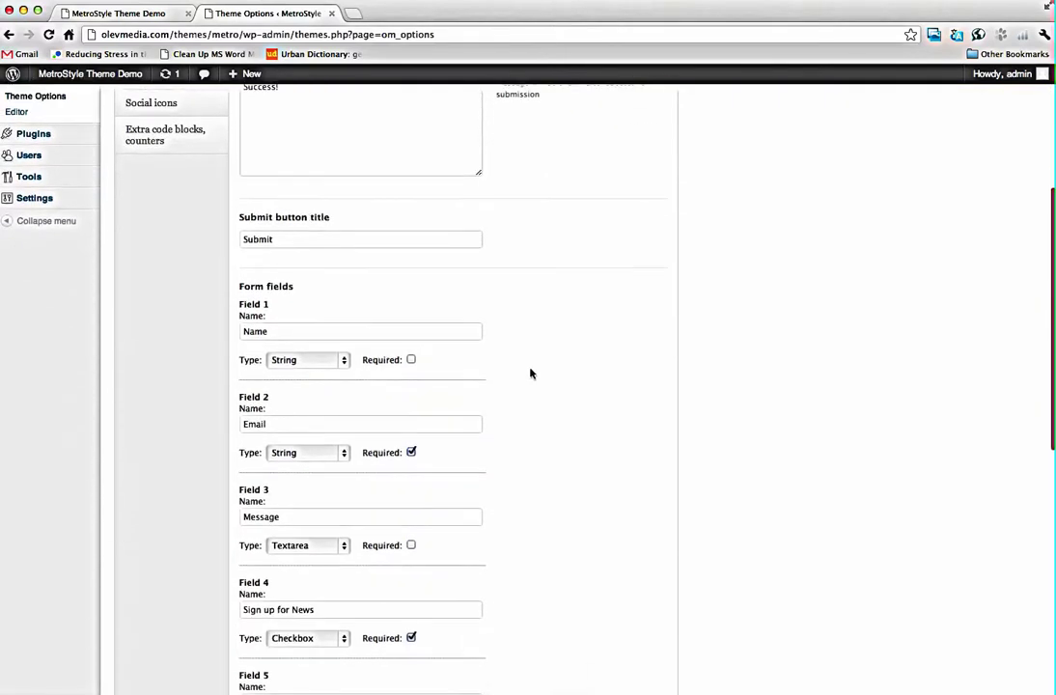
pyautogui.scroll(-2, 530, 374)
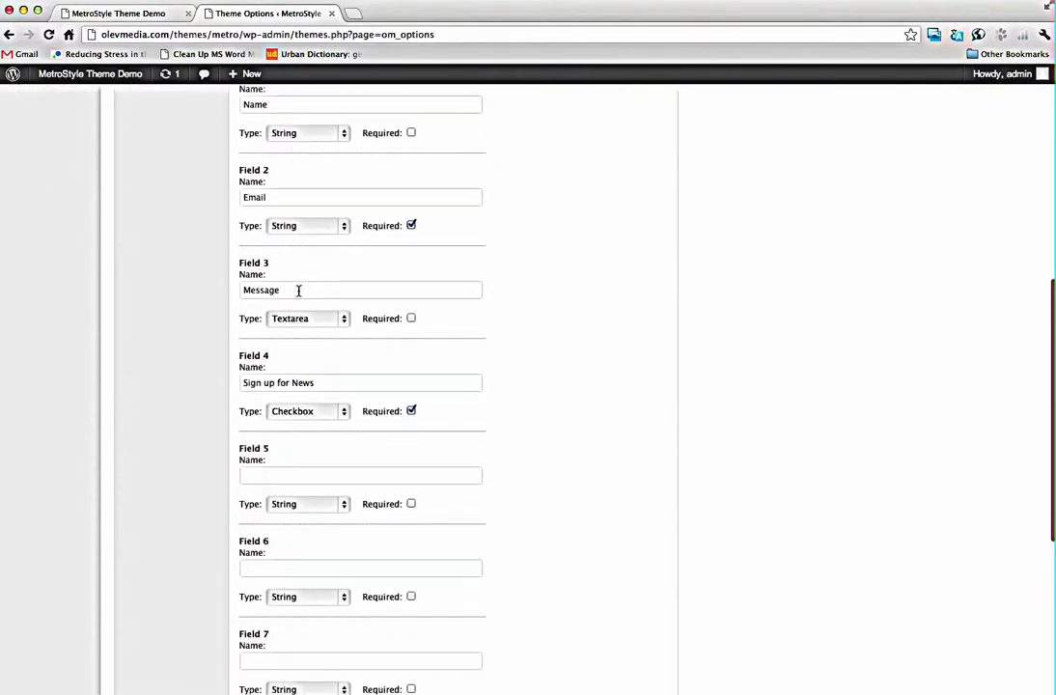
pyautogui.scroll(-5, 526, 317)
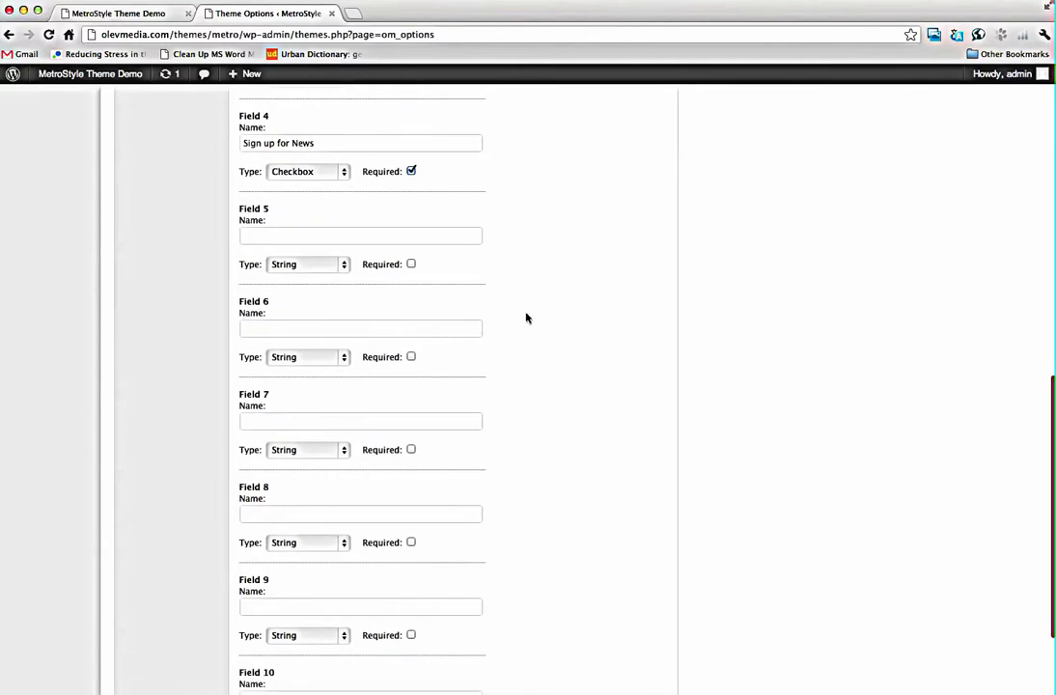
pyautogui.scroll(10, 526, 318)
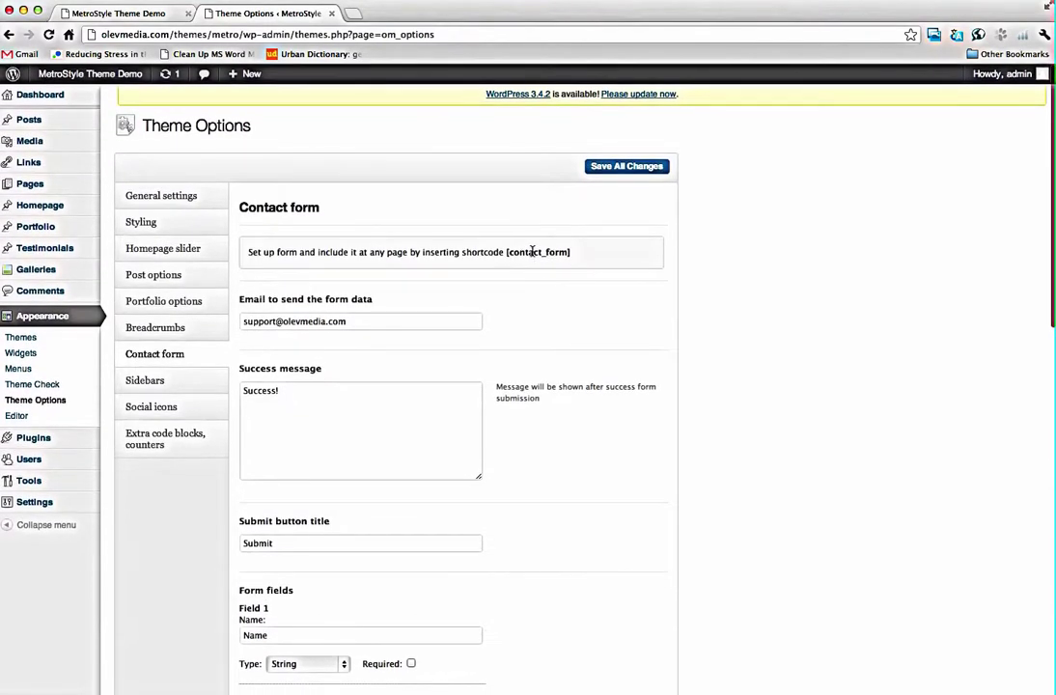
pyautogui.moveTo(508, 252); pyautogui.dragTo(580, 251)
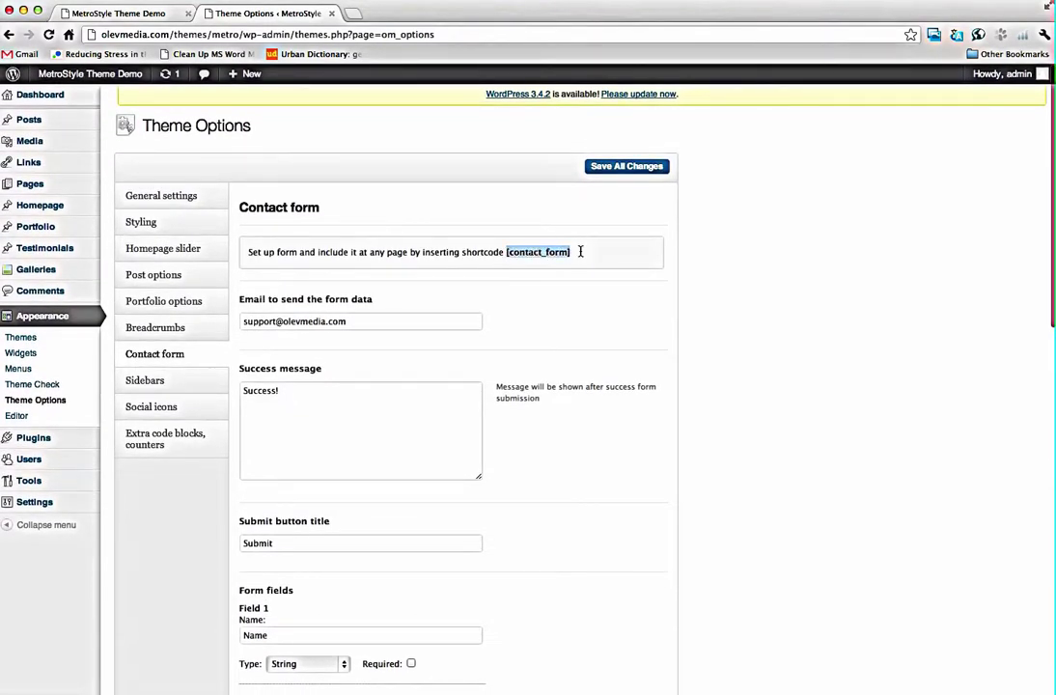
pyautogui.click(585, 278)
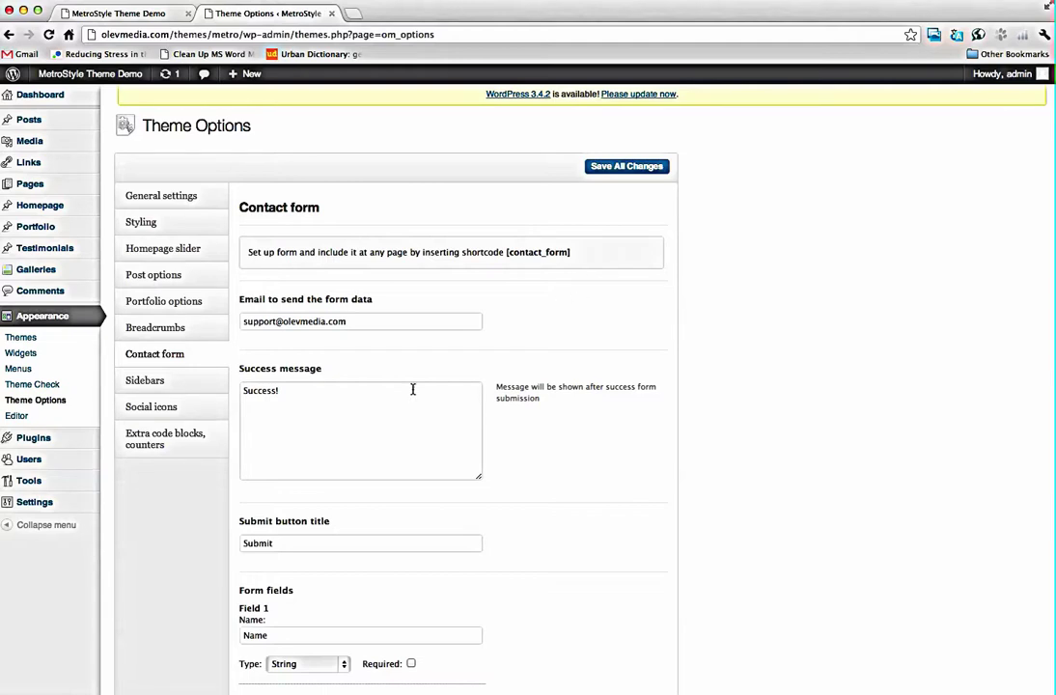
pyautogui.click(150, 381)
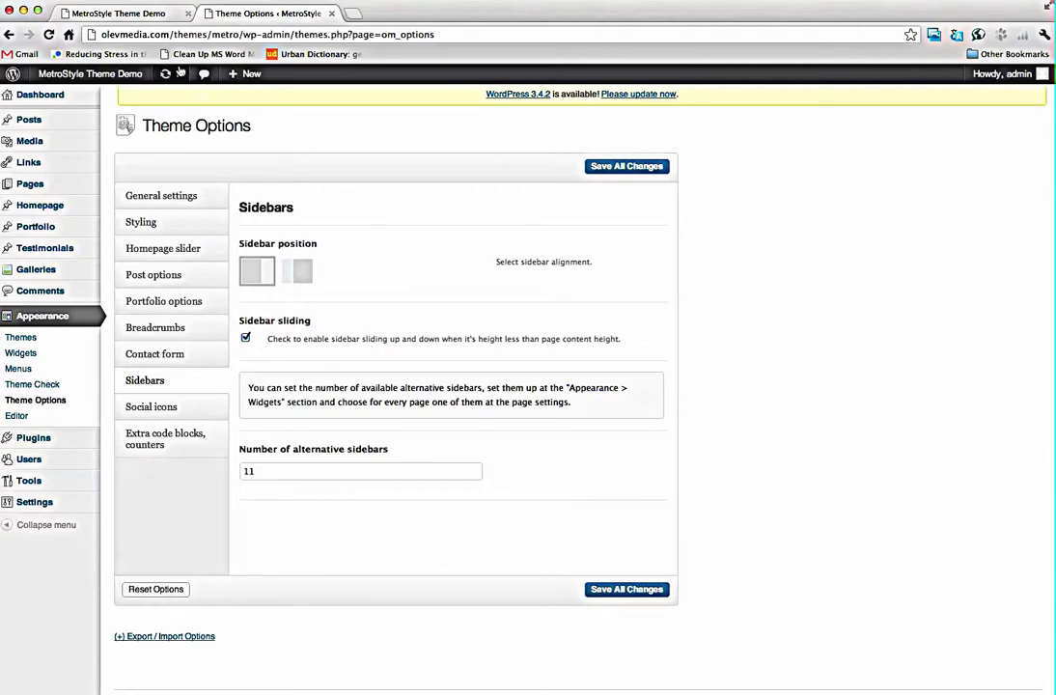
# Browse the demo's Standard (Full) Blog page, then return to Theme Options' Social icons section.
pyautogui.click(149, 16)
pyautogui.moveTo(386, 177)
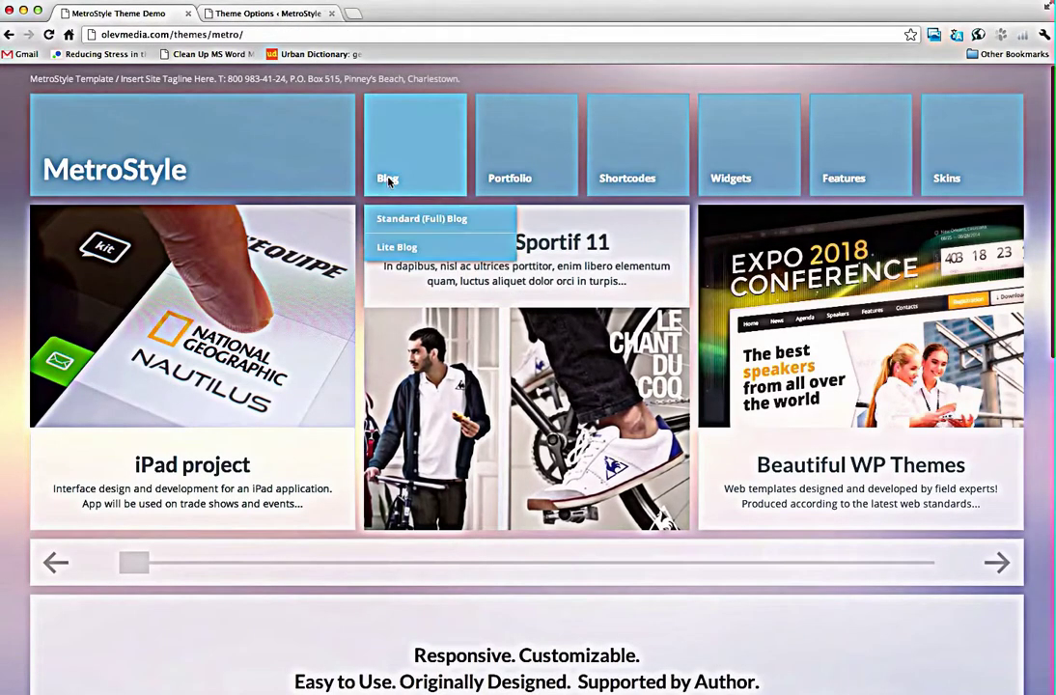
pyautogui.click(398, 222)
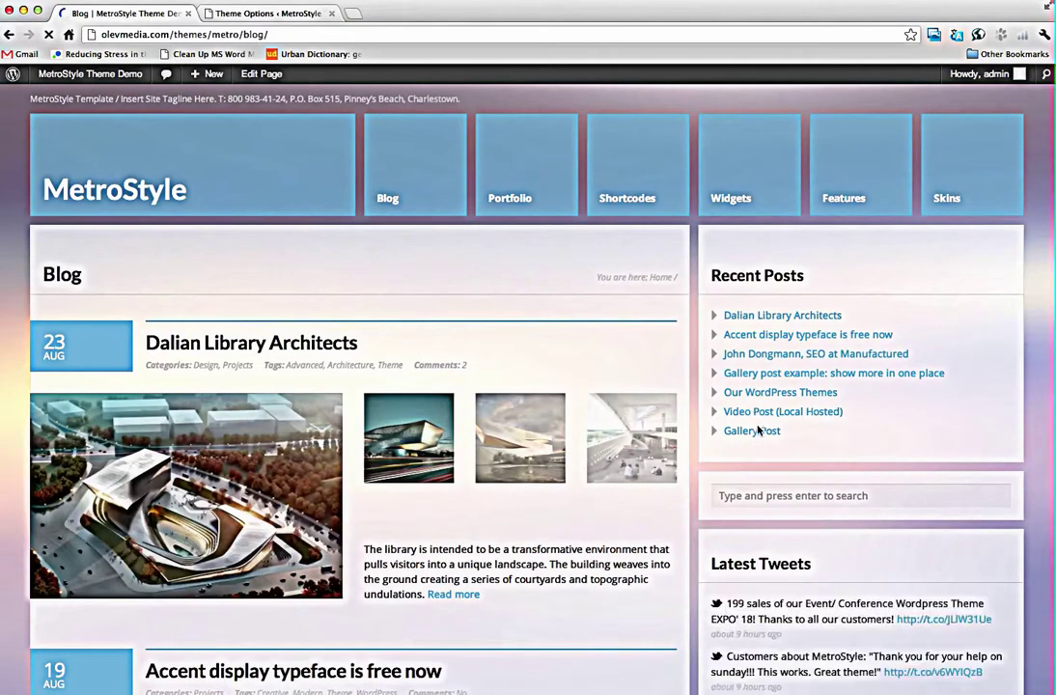
pyautogui.scroll(-4, 680, 442)
pyautogui.scroll(-20, 680, 442)
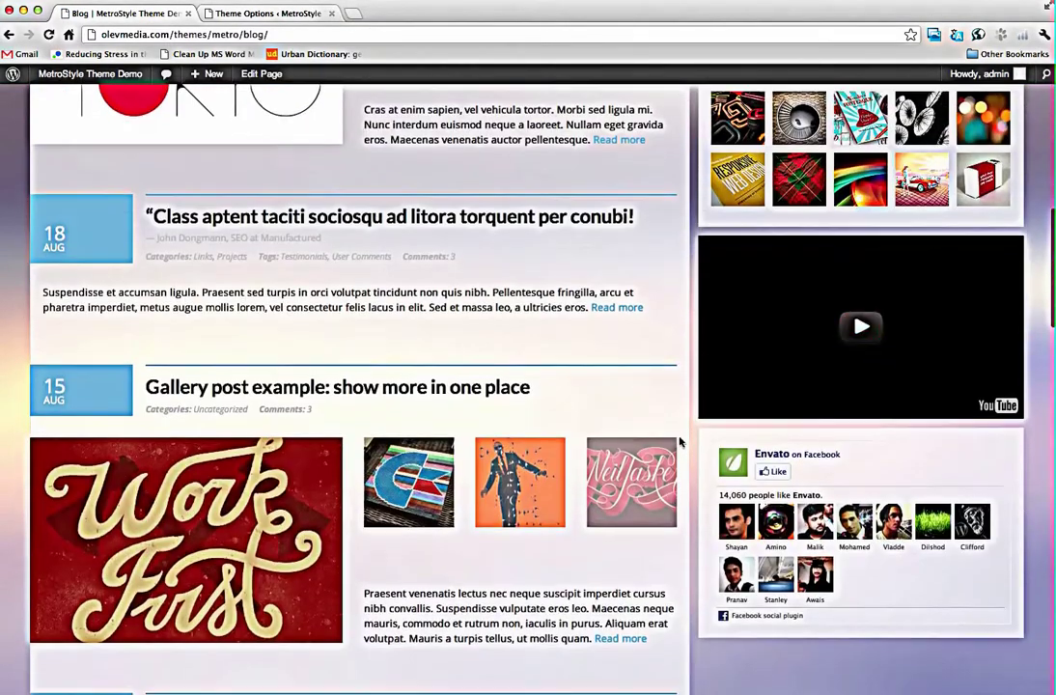
pyautogui.scroll(-20, 679, 442)
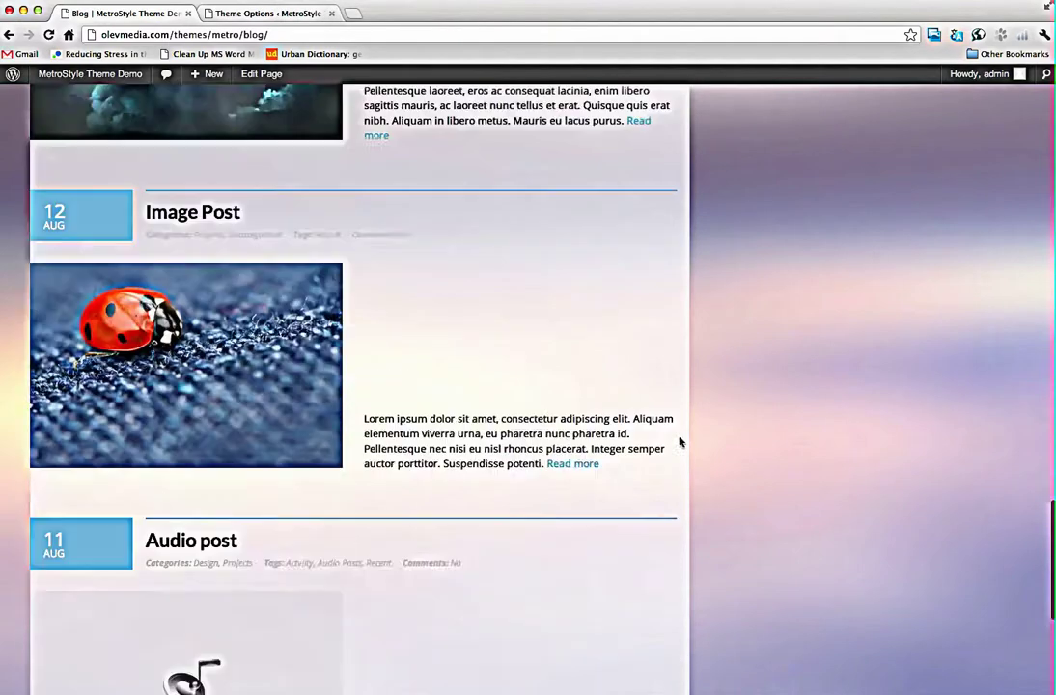
pyautogui.scroll(6, 679, 439)
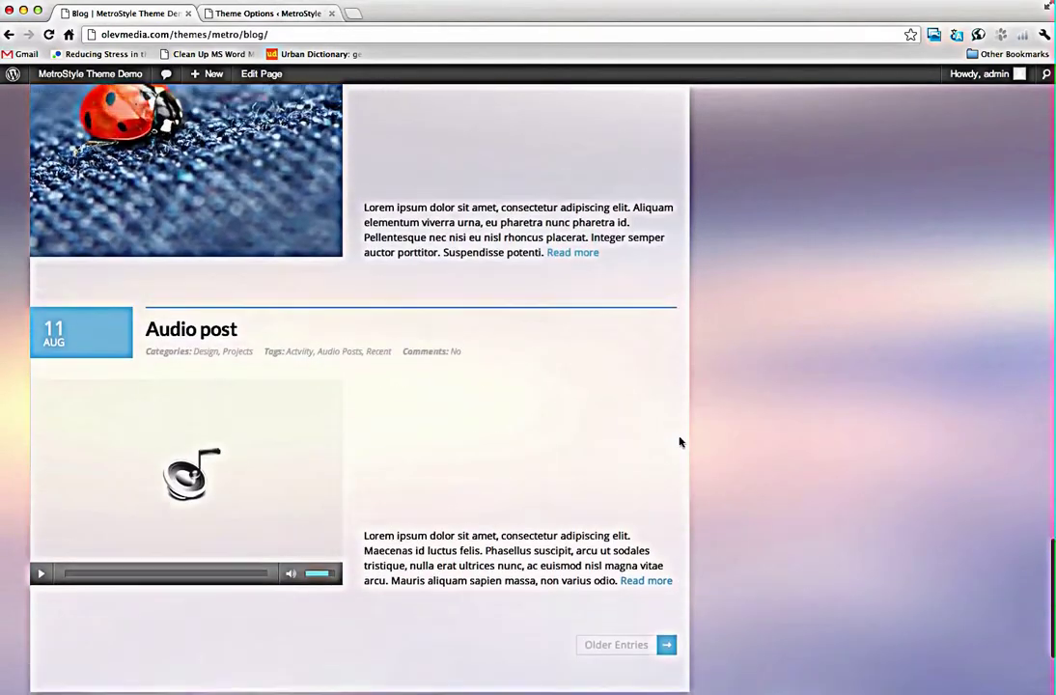
pyautogui.scroll(-2, 679, 442)
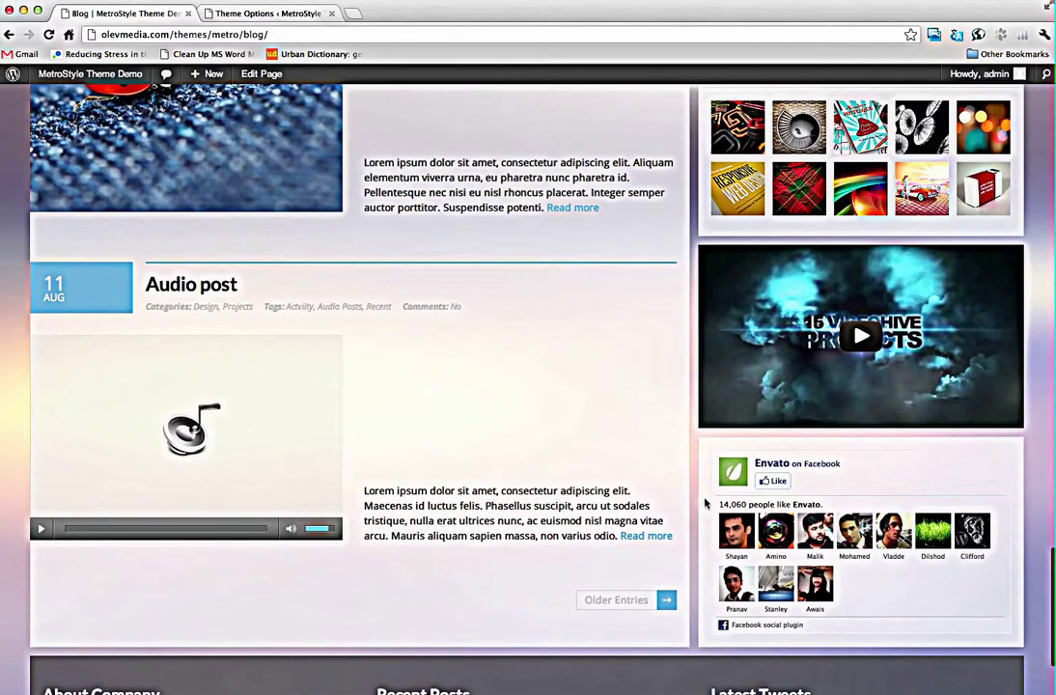
pyautogui.click(260, 13)
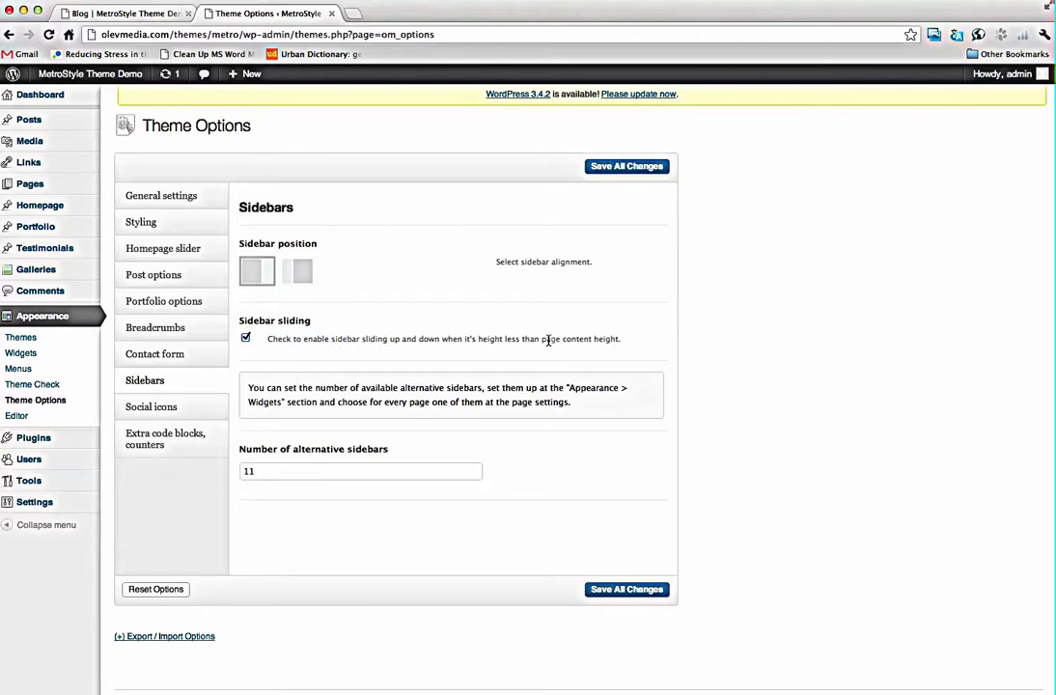
pyautogui.click(150, 408)
pyautogui.scroll(-5, 537, 385)
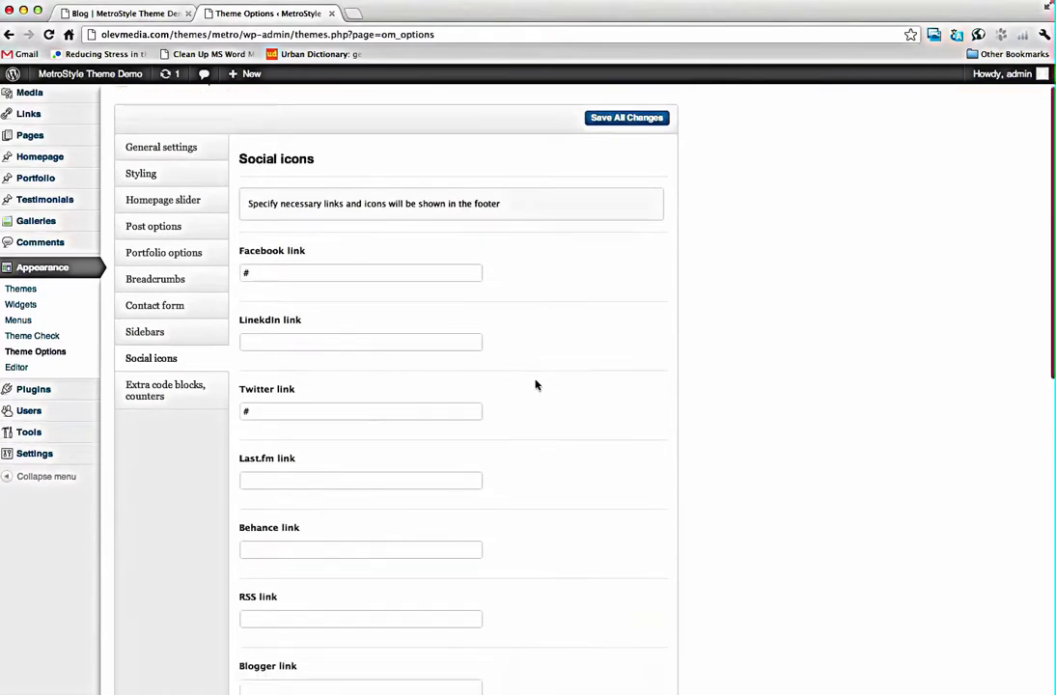
pyautogui.scroll(5, 536, 385)
pyautogui.doubleClick(246, 257)
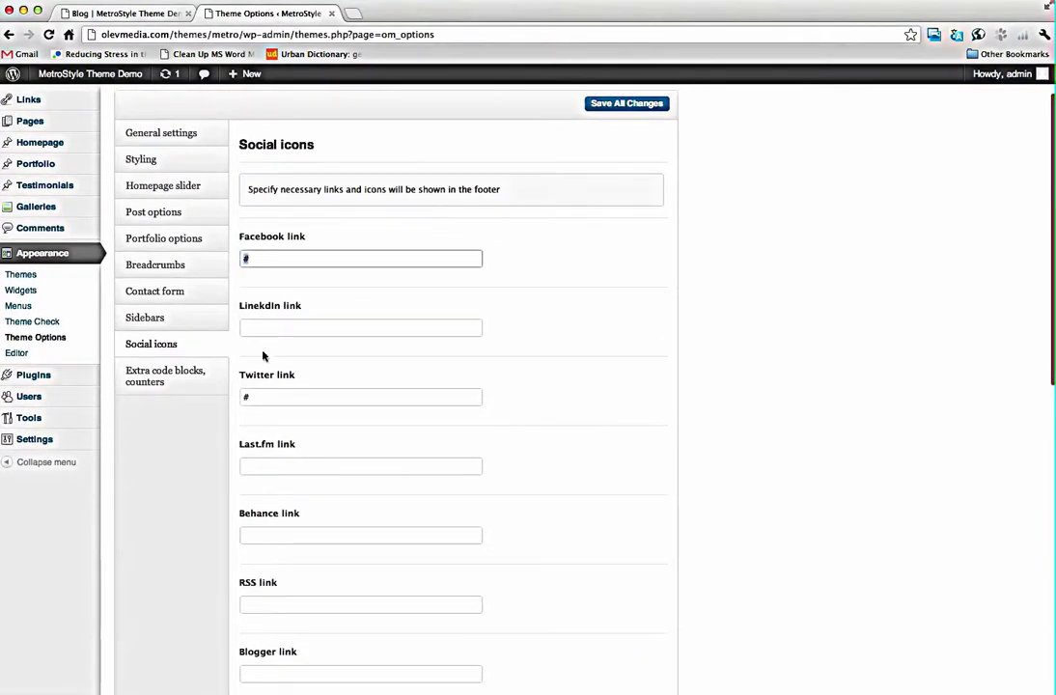
pyautogui.click(256, 393)
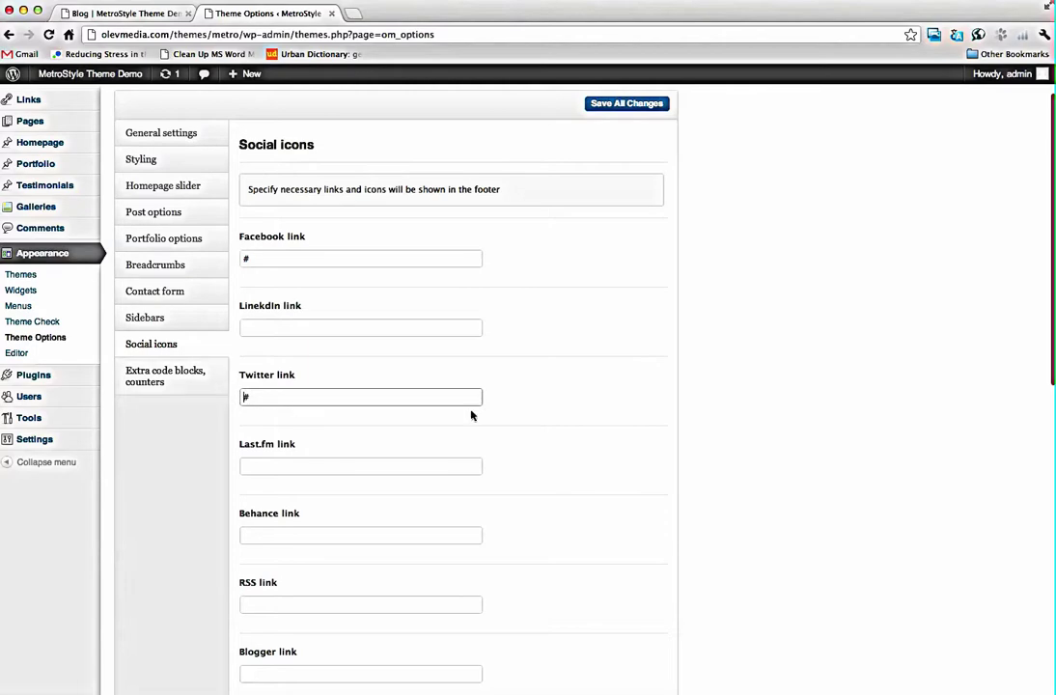
pyautogui.click(135, 13)
pyautogui.scroll(-5, 935, 576)
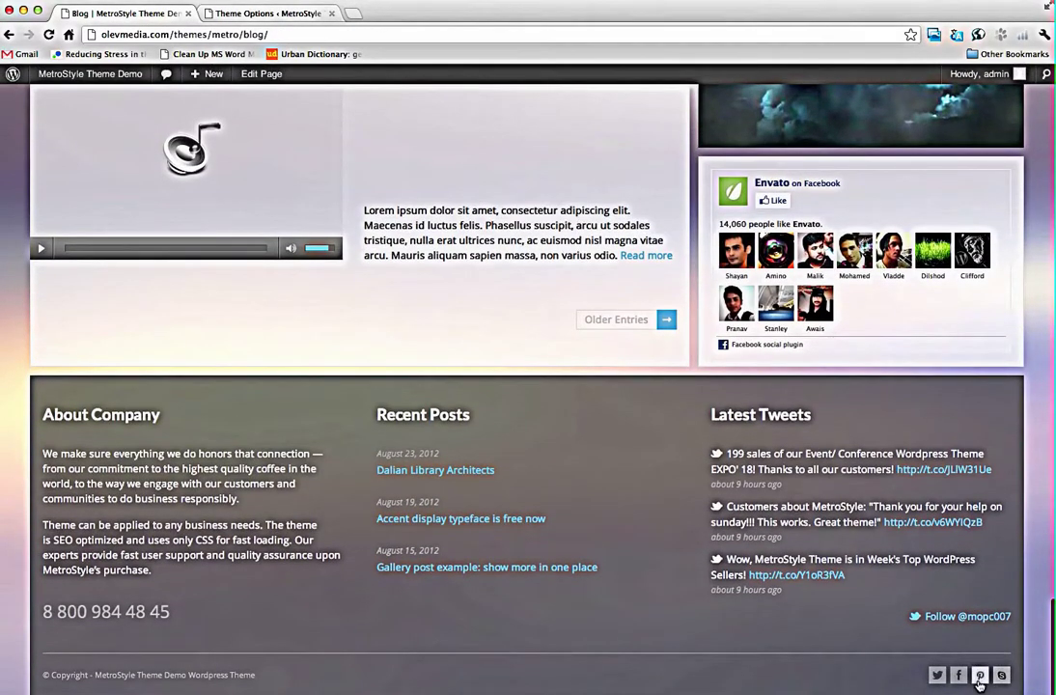
pyautogui.click(237, 12)
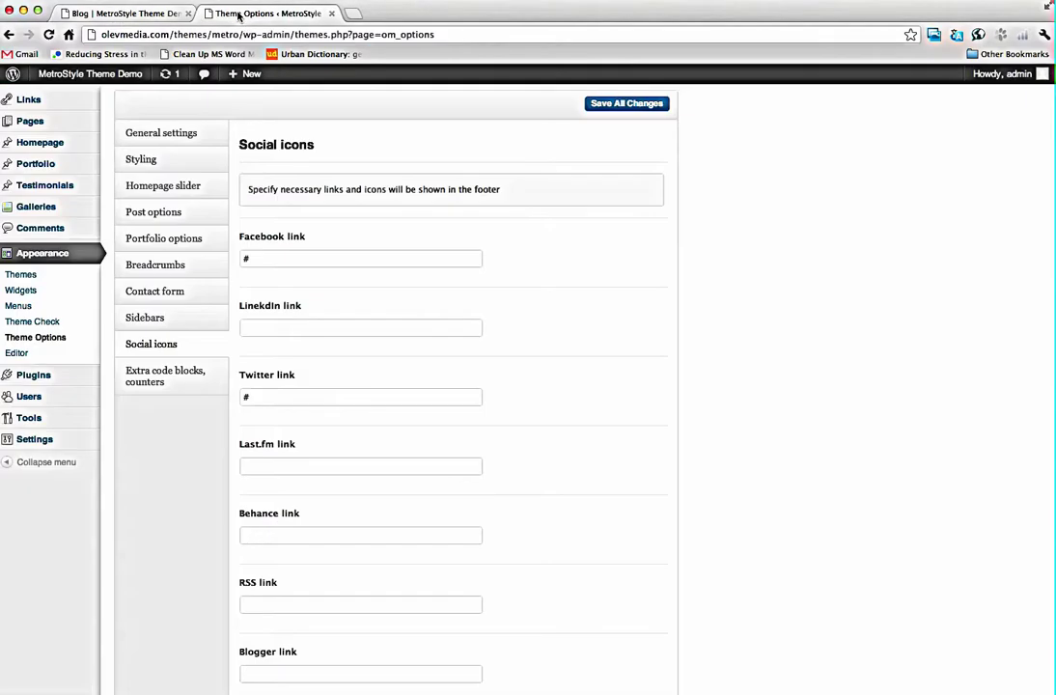
pyautogui.click(158, 384)
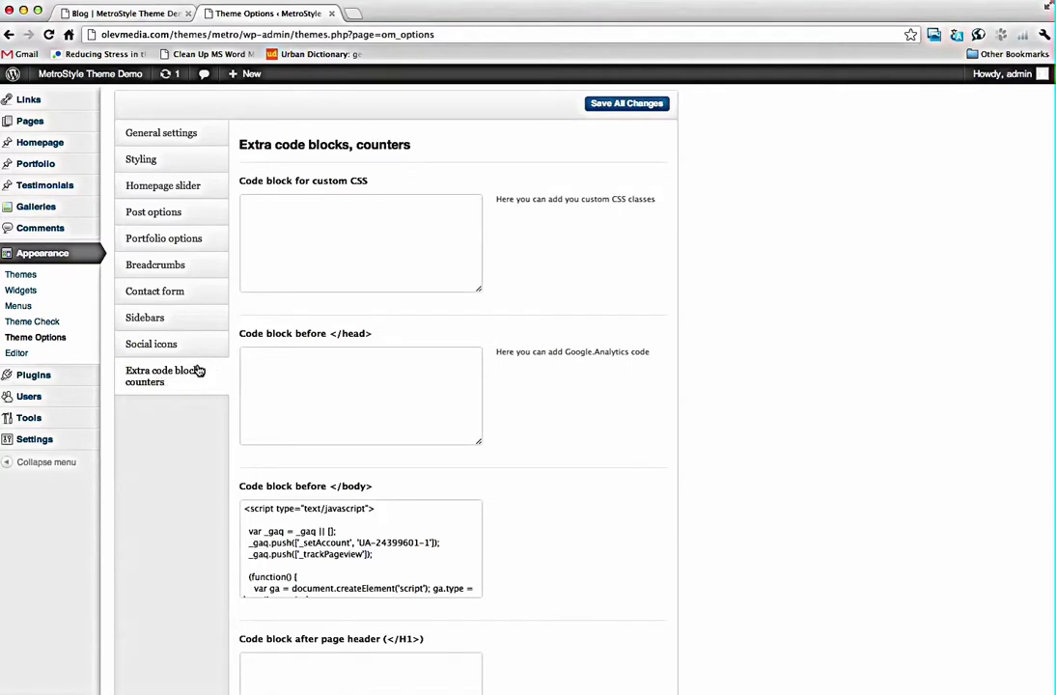
# Check the empty custom CSS box and the other code blocks, including the Google Analytics script.
pyautogui.click(296, 235)
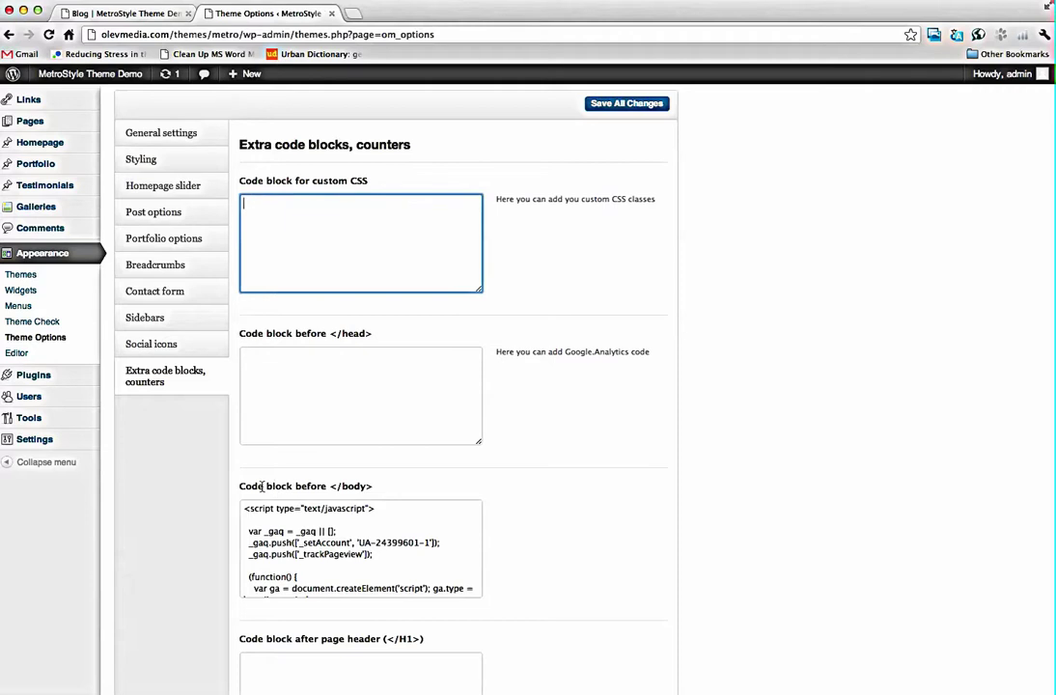
pyautogui.scroll(-5, 431, 497)
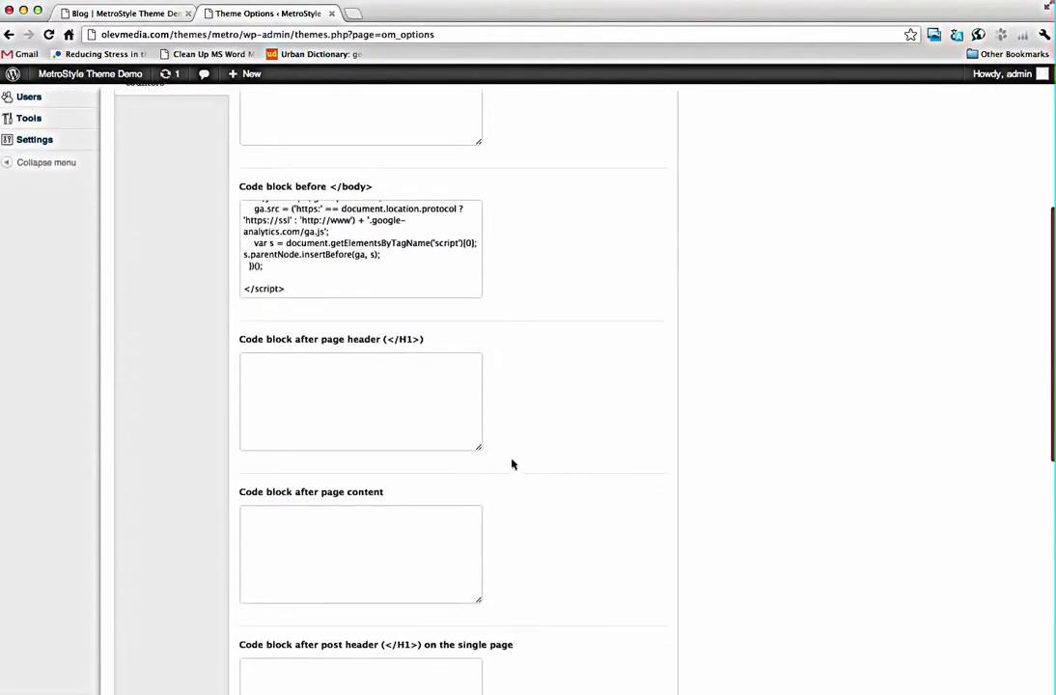
pyautogui.scroll(-1, 434, 405)
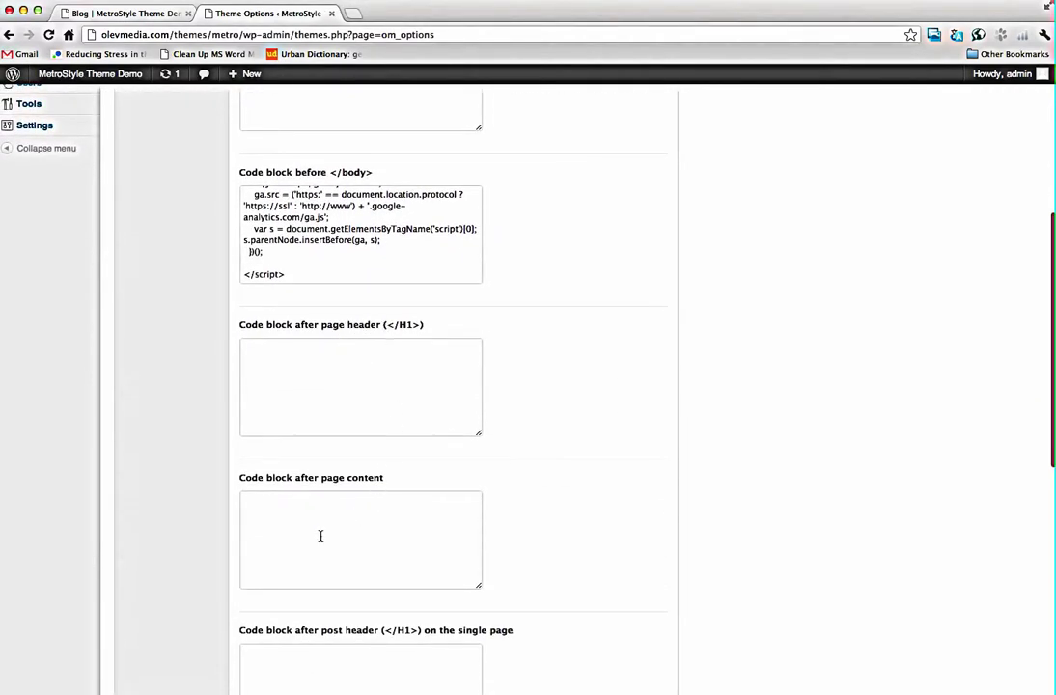
pyautogui.scroll(-10, 513, 512)
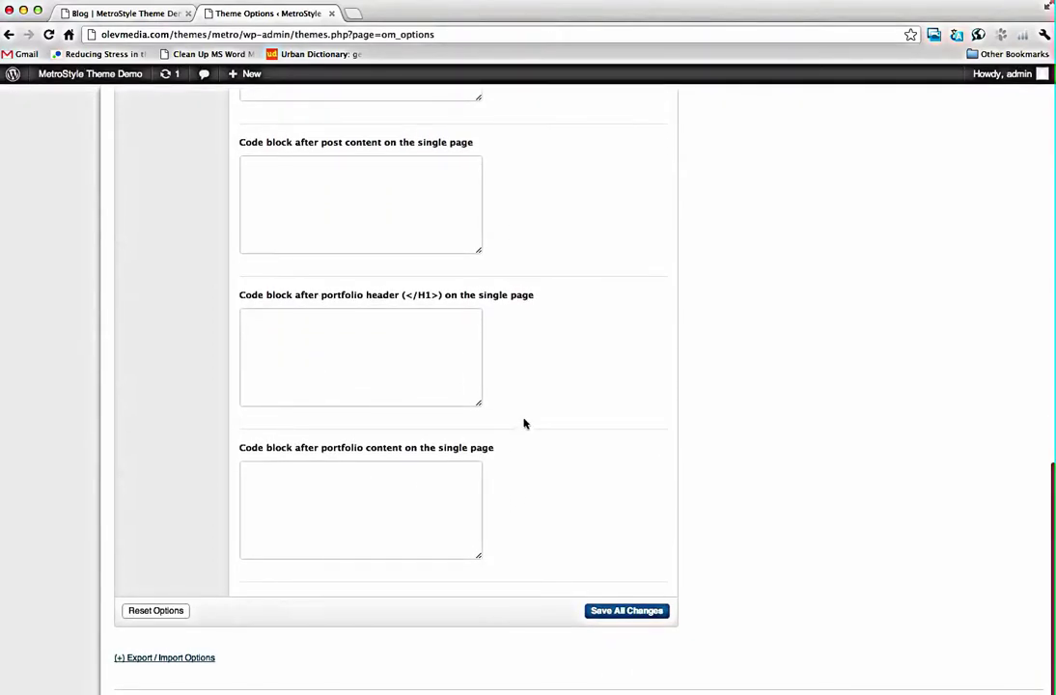
pyautogui.scroll(10, 524, 422)
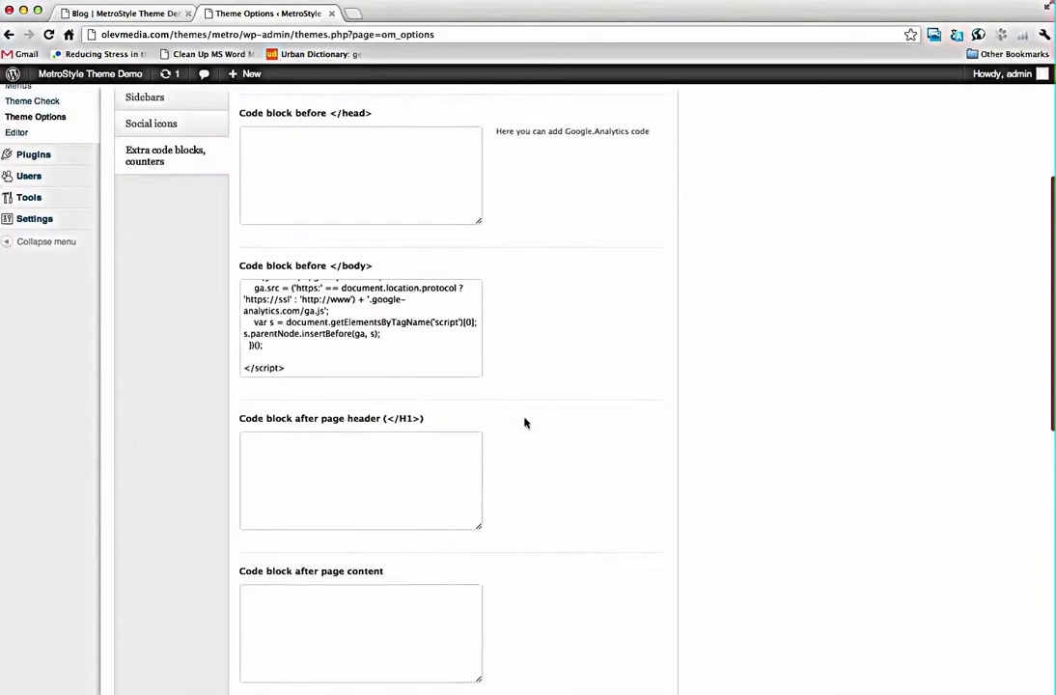
pyautogui.scroll(3, 524, 422)
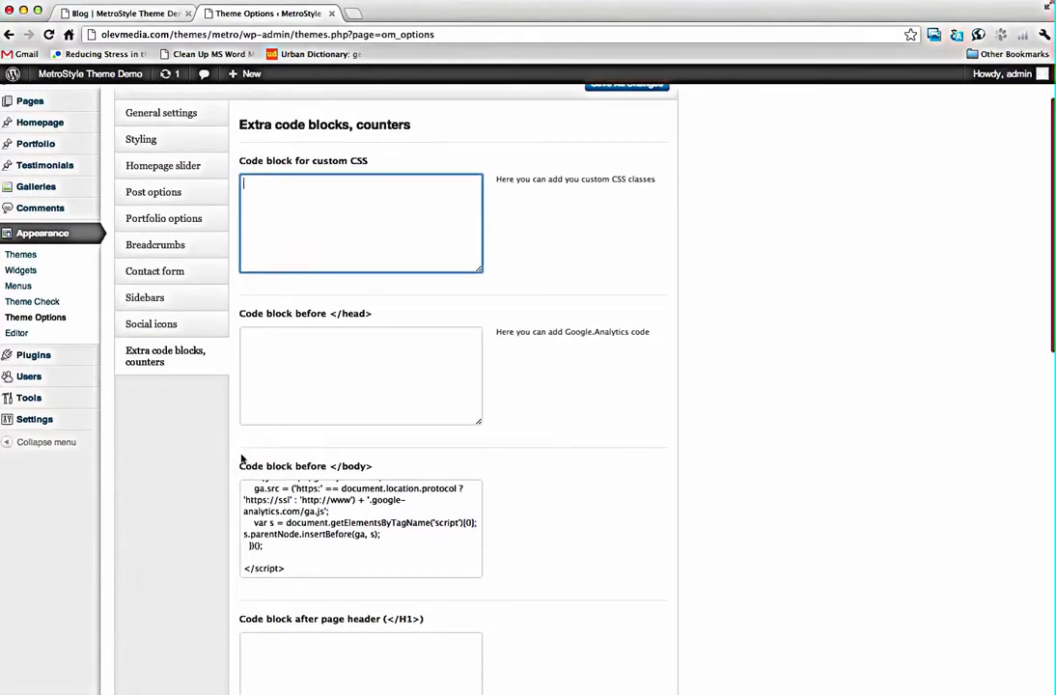
pyautogui.scroll(2, 175, 432)
# Open the Homepage Blocks list and then the Sort Blocks ordering page.
pyautogui.moveTo(75, 275)
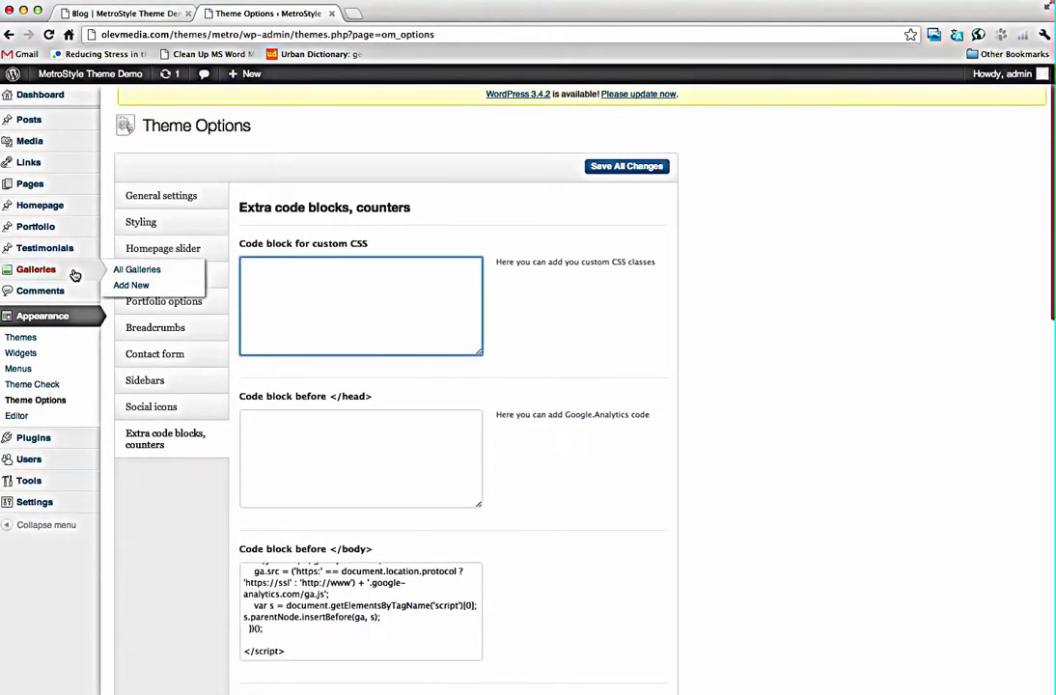
pyautogui.moveTo(46, 209)
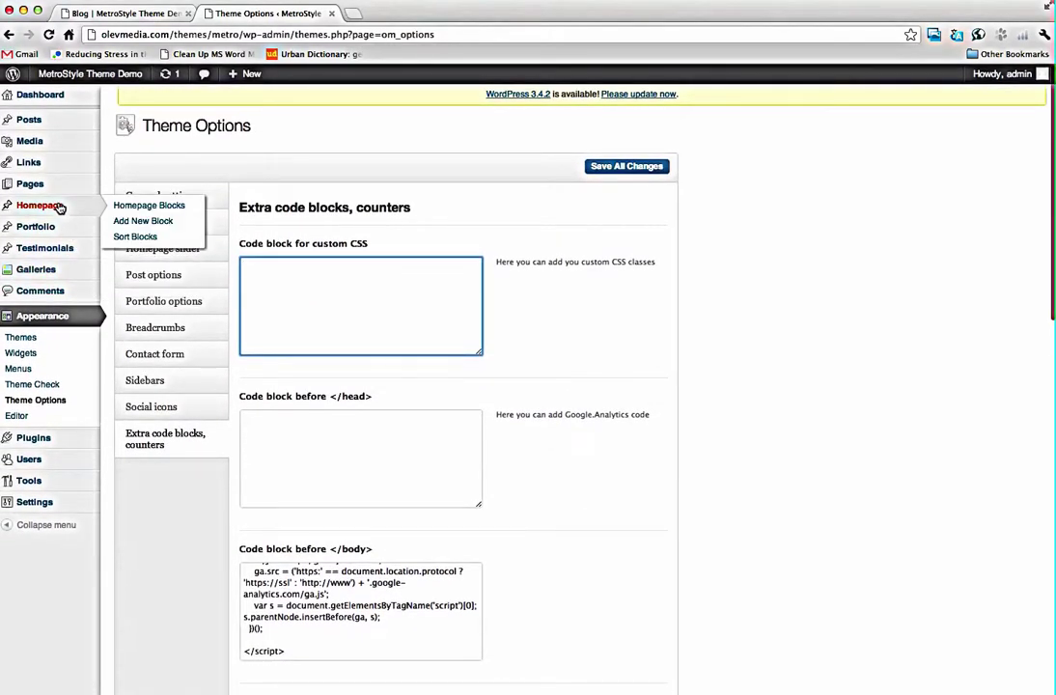
pyautogui.click(144, 209)
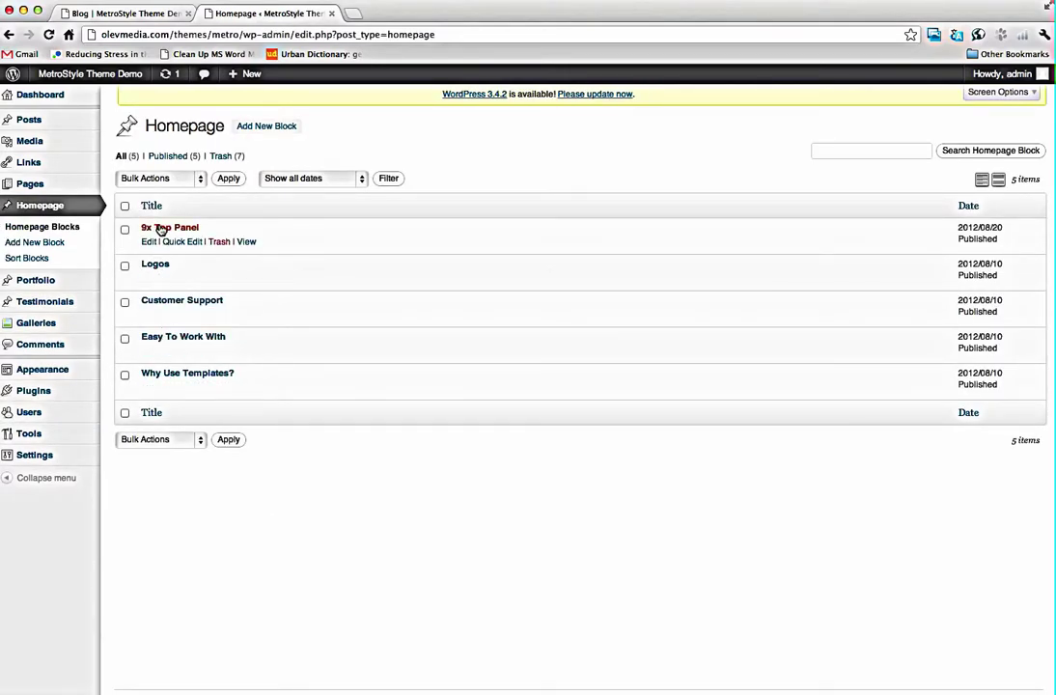
pyautogui.click(29, 259)
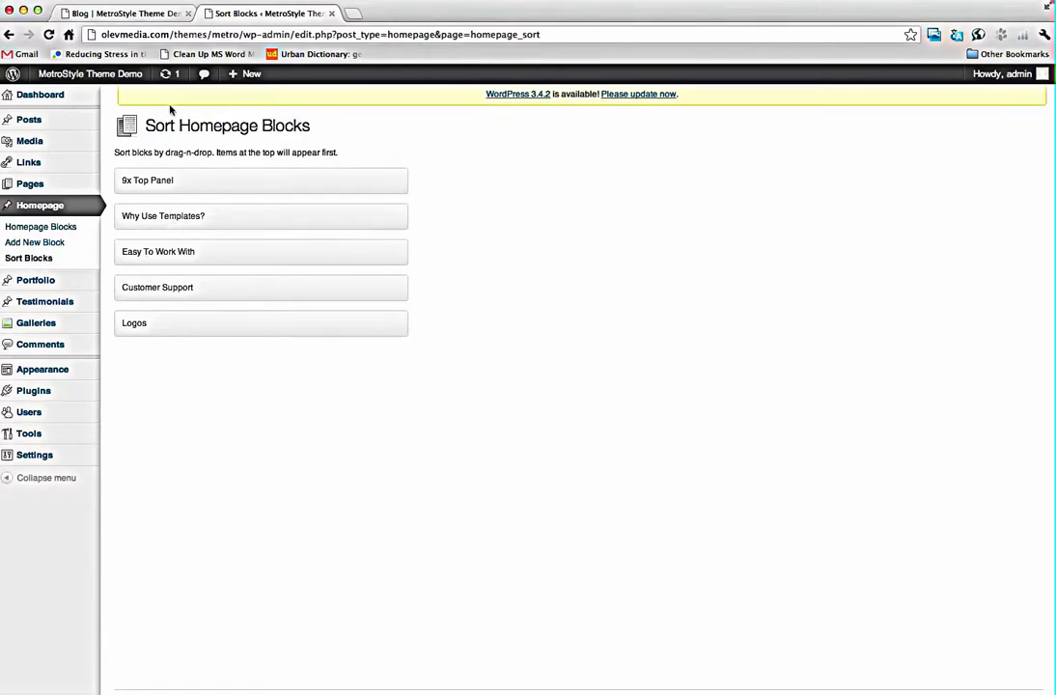
# View the Why Use Templates, Easy To Work With, Customer Support and logos blocks on the live homepage.
pyautogui.click(131, 13)
pyautogui.scroll(15, 174, 195)
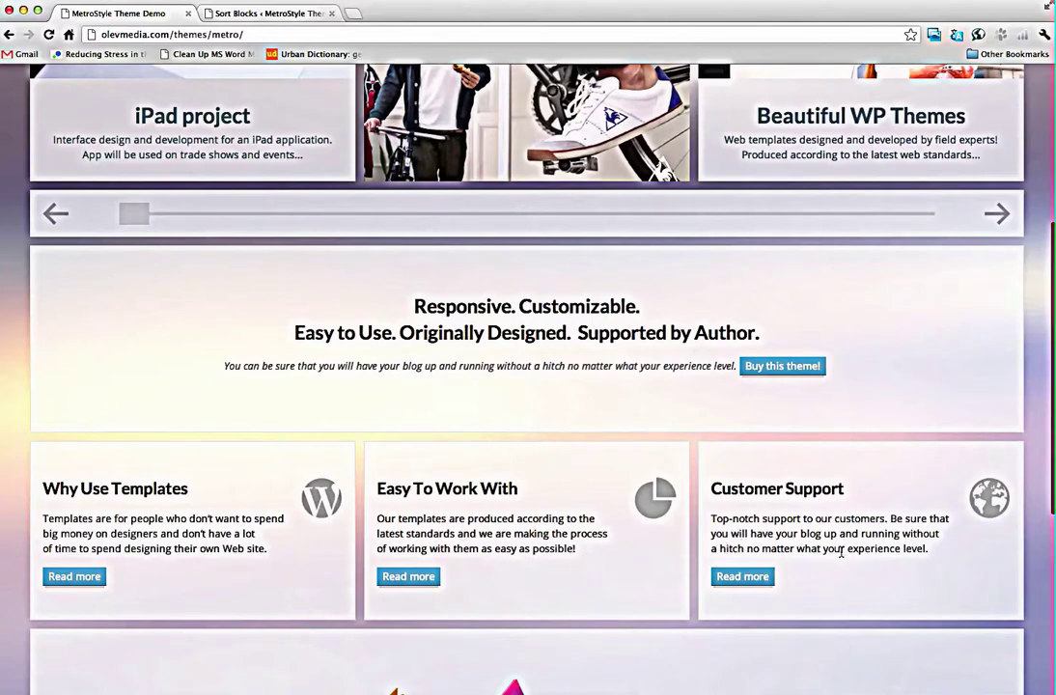
pyautogui.scroll(-8, 824, 461)
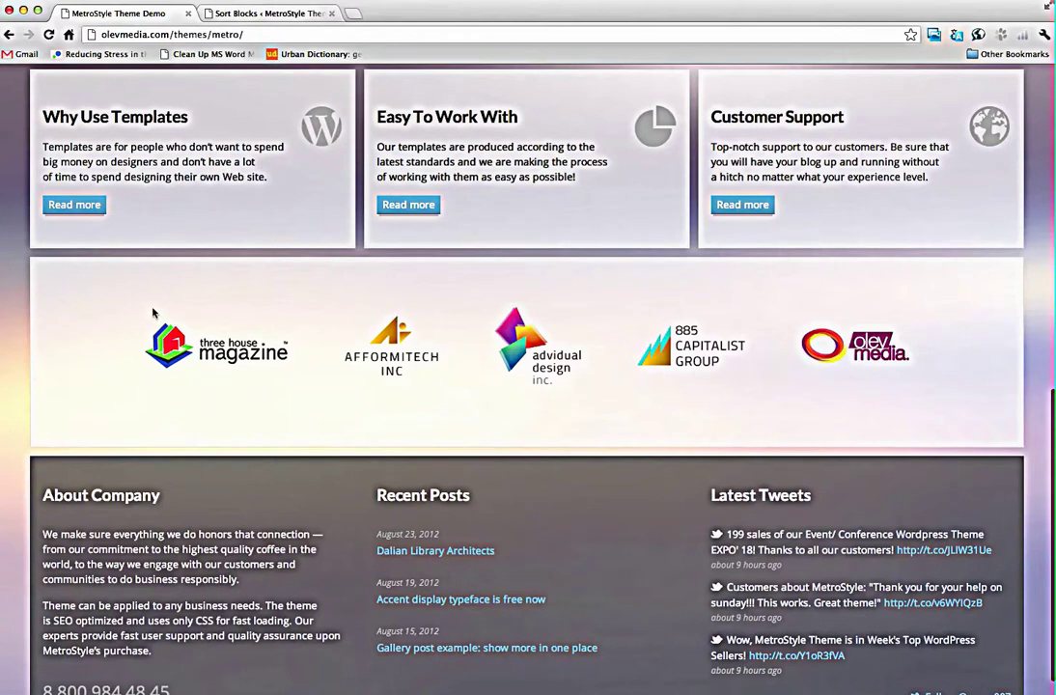
pyautogui.click(238, 15)
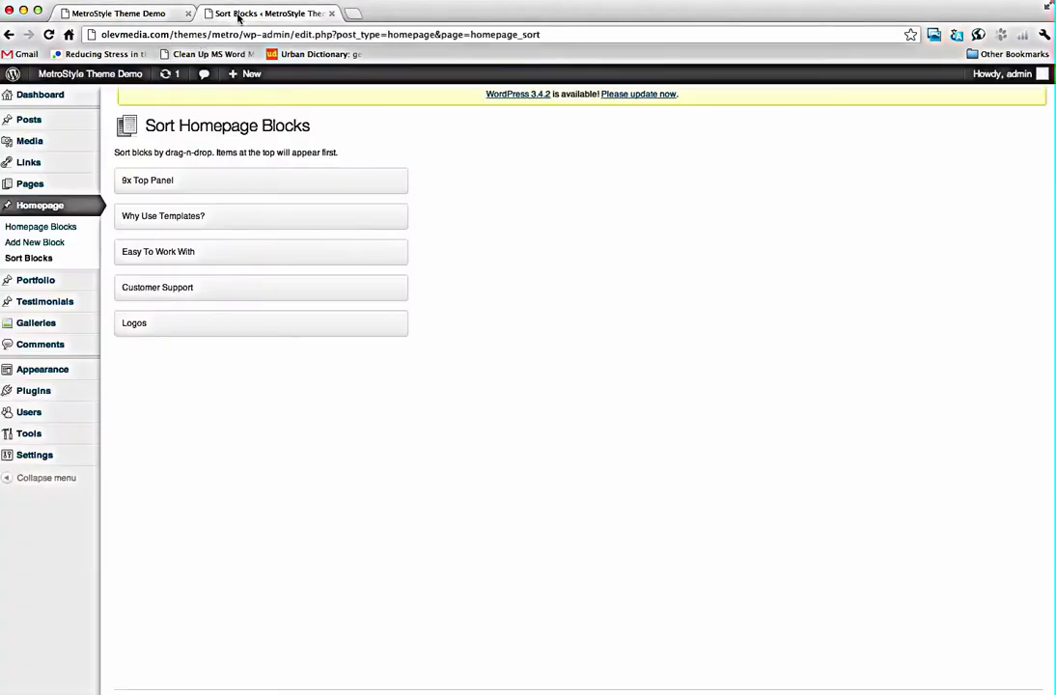
# Open the 9x Top Panel block and check its box sizes, keeping 9x (full width).
pyautogui.click(56, 232)
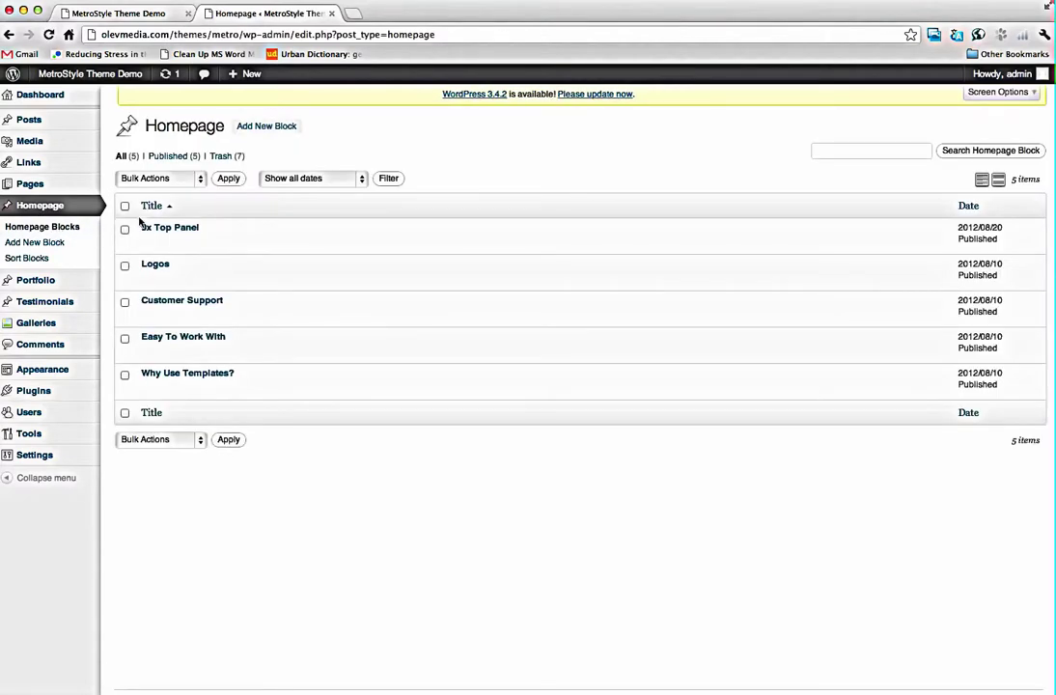
pyautogui.moveTo(151, 227)
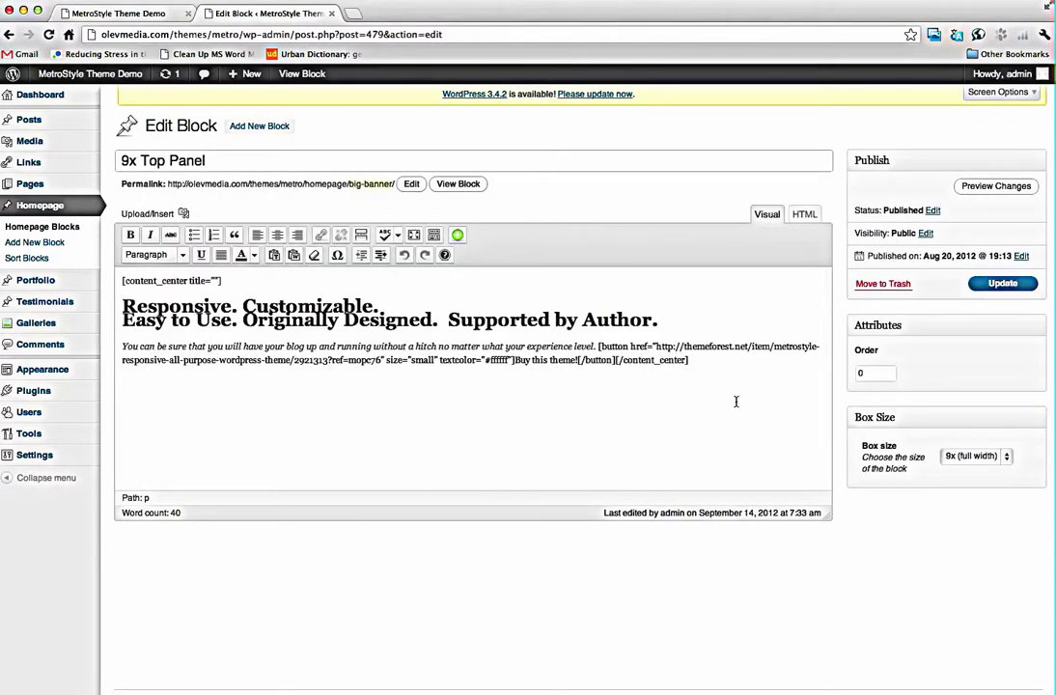
pyautogui.click(1009, 458)
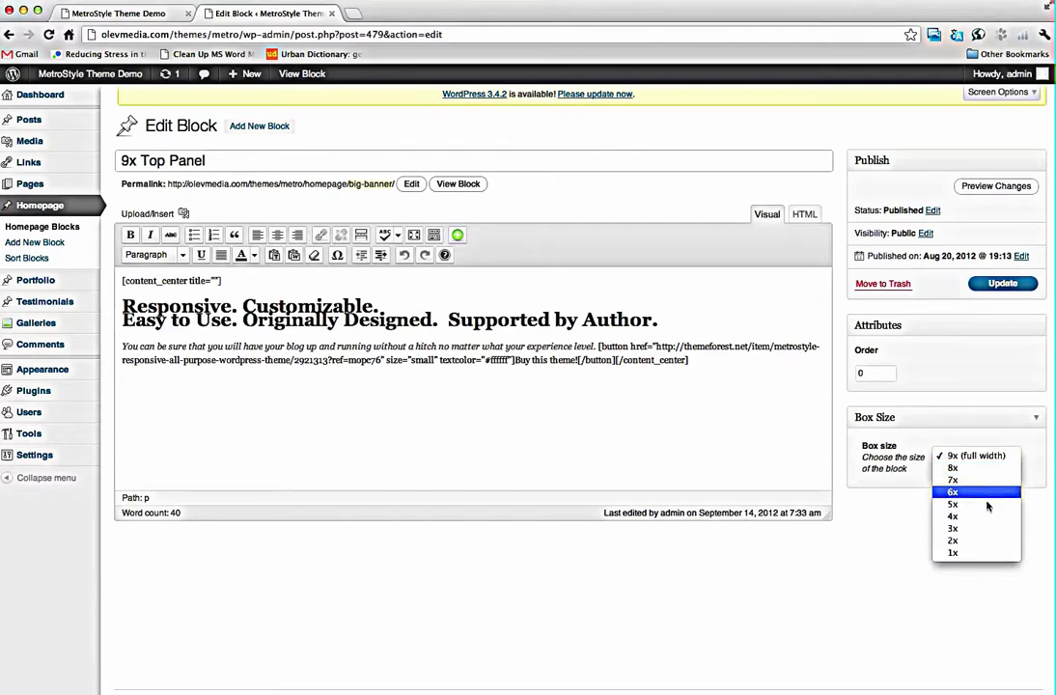
pyautogui.click(879, 475)
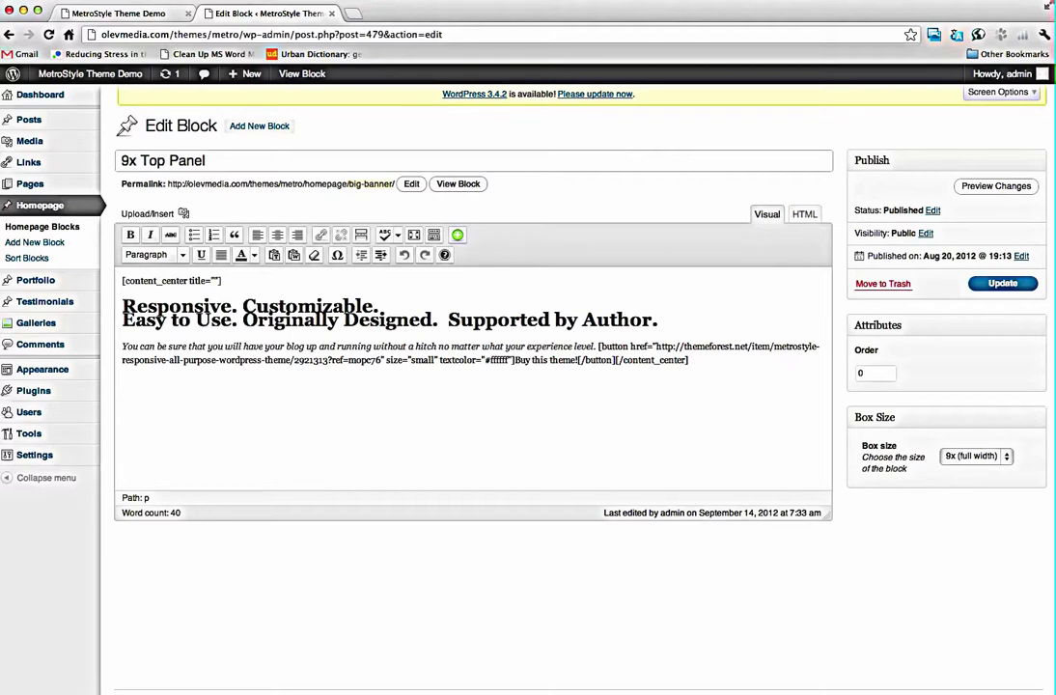
pyautogui.moveTo(59, 290)
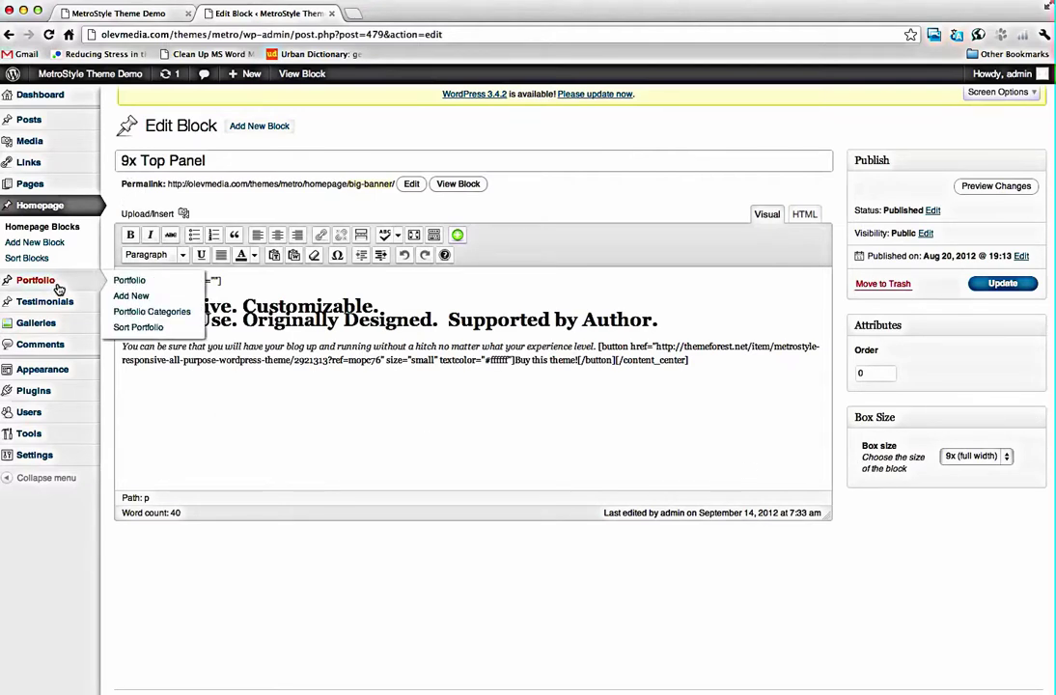
# View the Testimonials list, then All Galleries with Test Gallery, Theme Showcase Gallery and Photos.
pyautogui.moveTo(58, 311)
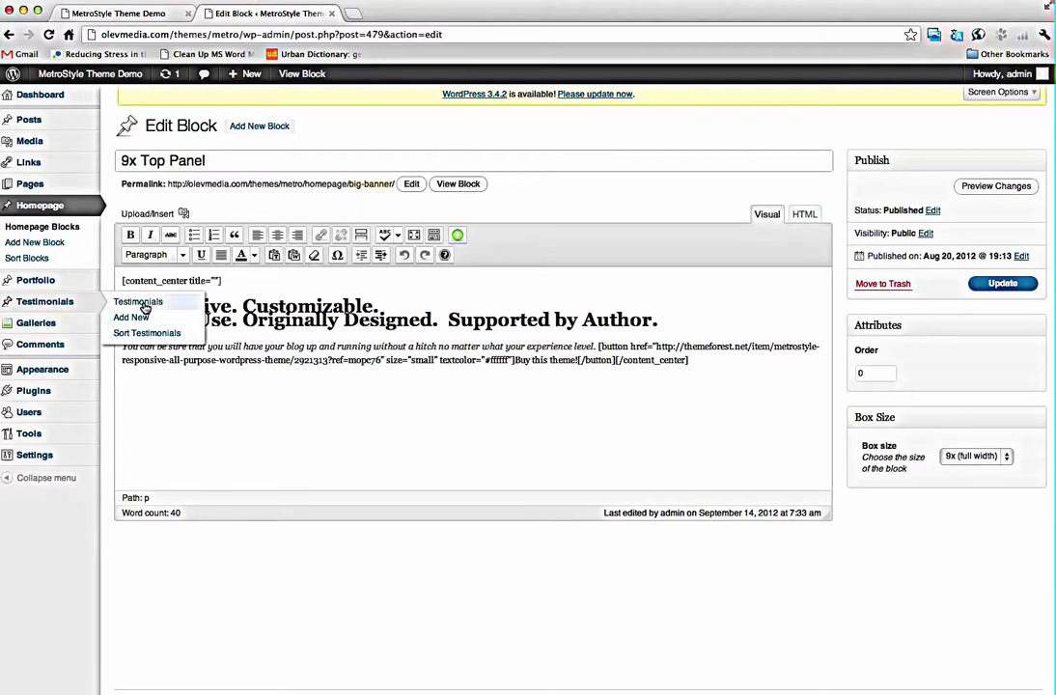
pyautogui.click(131, 305)
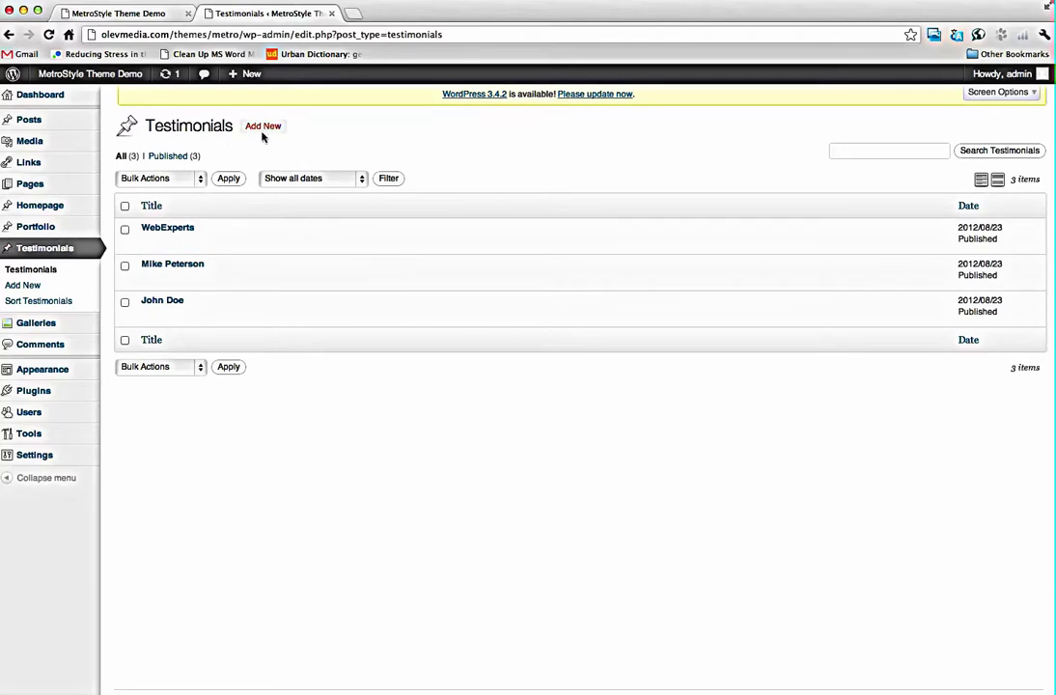
pyautogui.moveTo(53, 331)
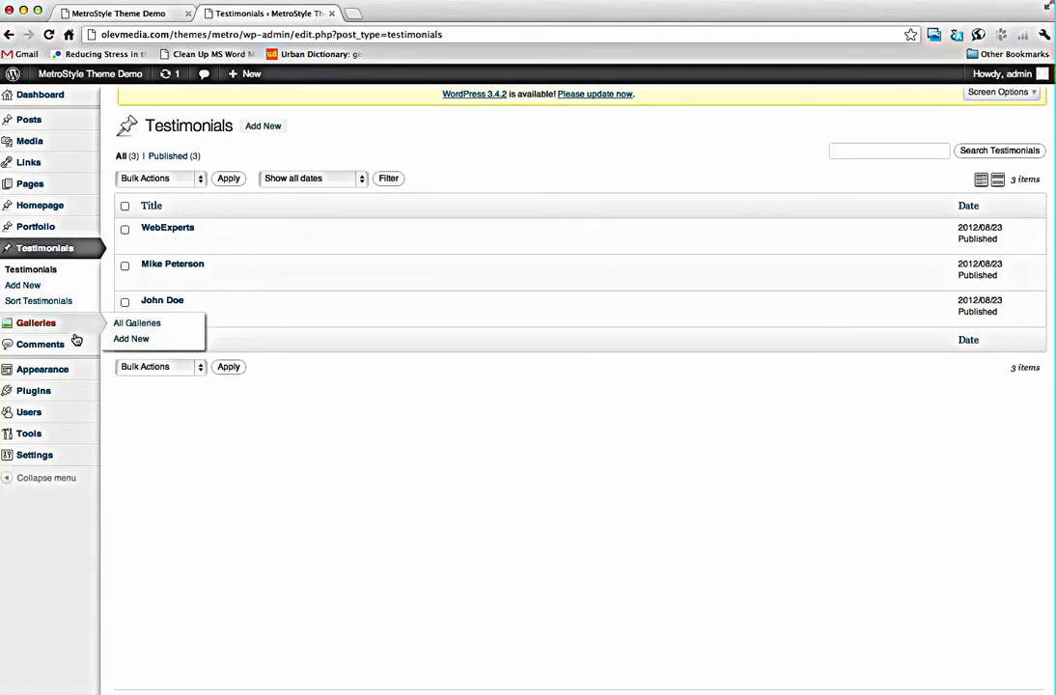
pyautogui.click(126, 326)
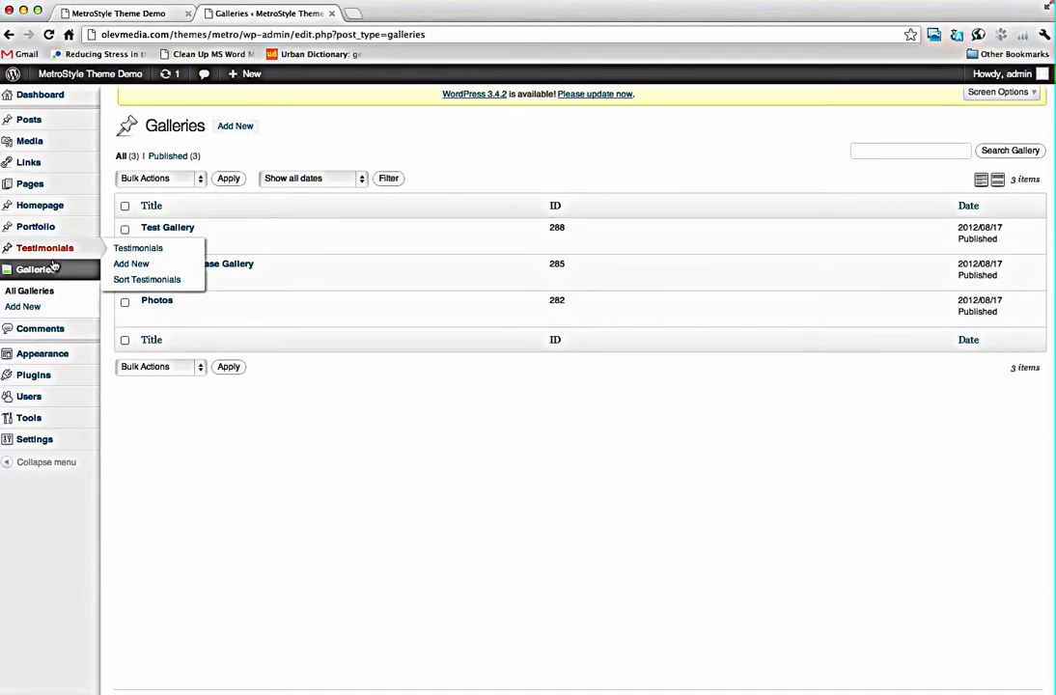
pyautogui.click(153, 13)
# Return to the top of the demo homepage and check its Blog, Portfolio, Shortcodes and Widgets tiles.
pyautogui.scroll(10, 320, 386)
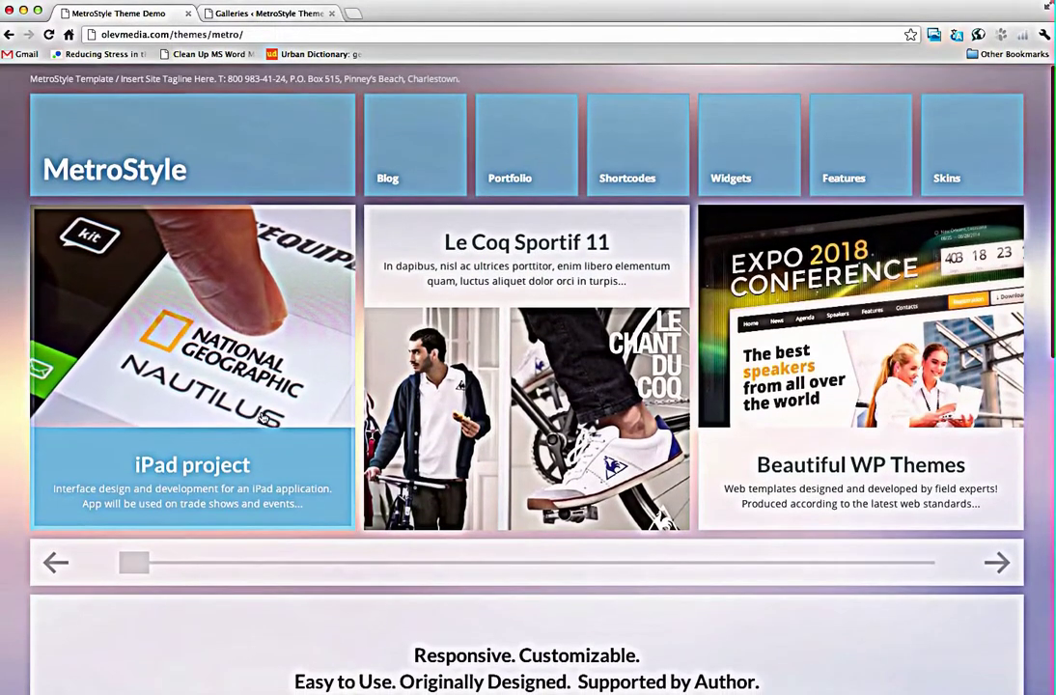
pyautogui.moveTo(493, 184)
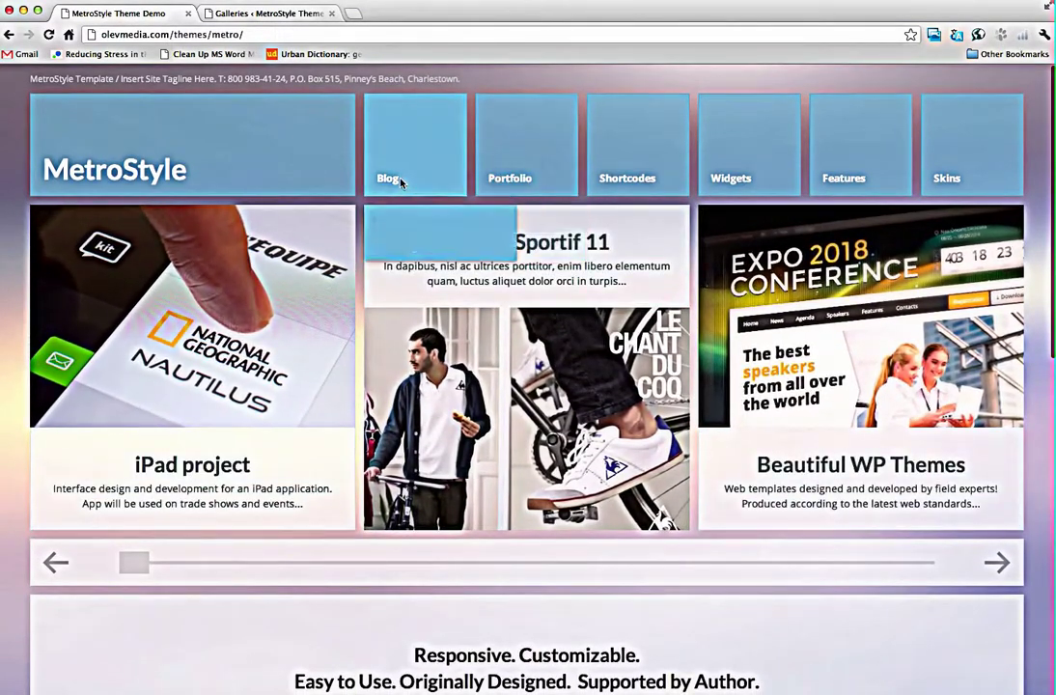
pyautogui.moveTo(398, 180)
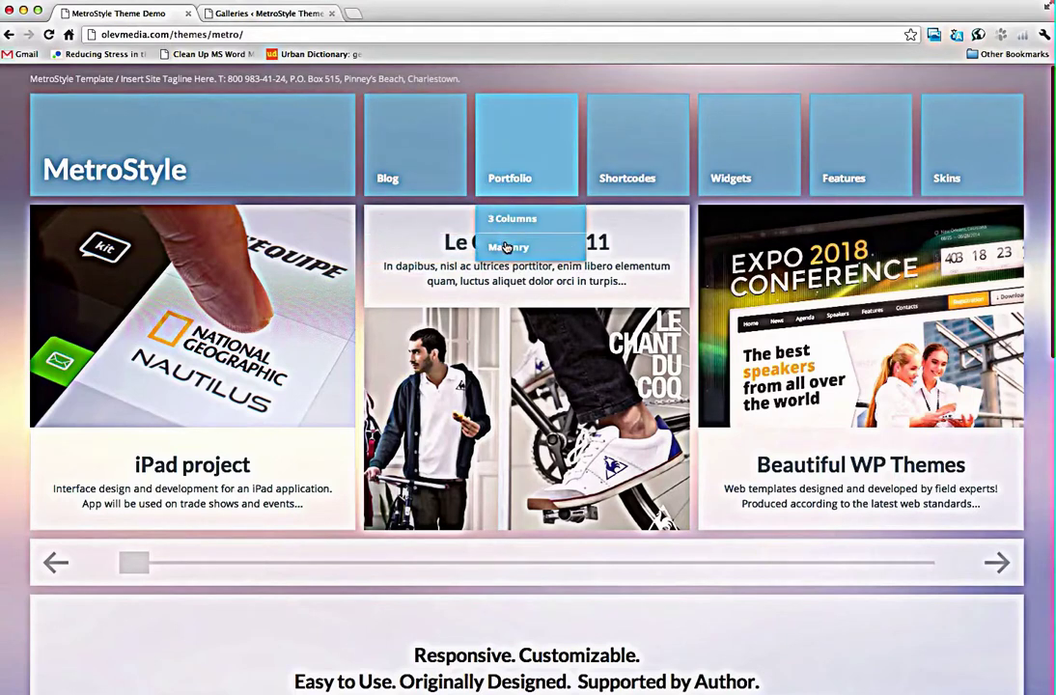
pyautogui.moveTo(623, 183)
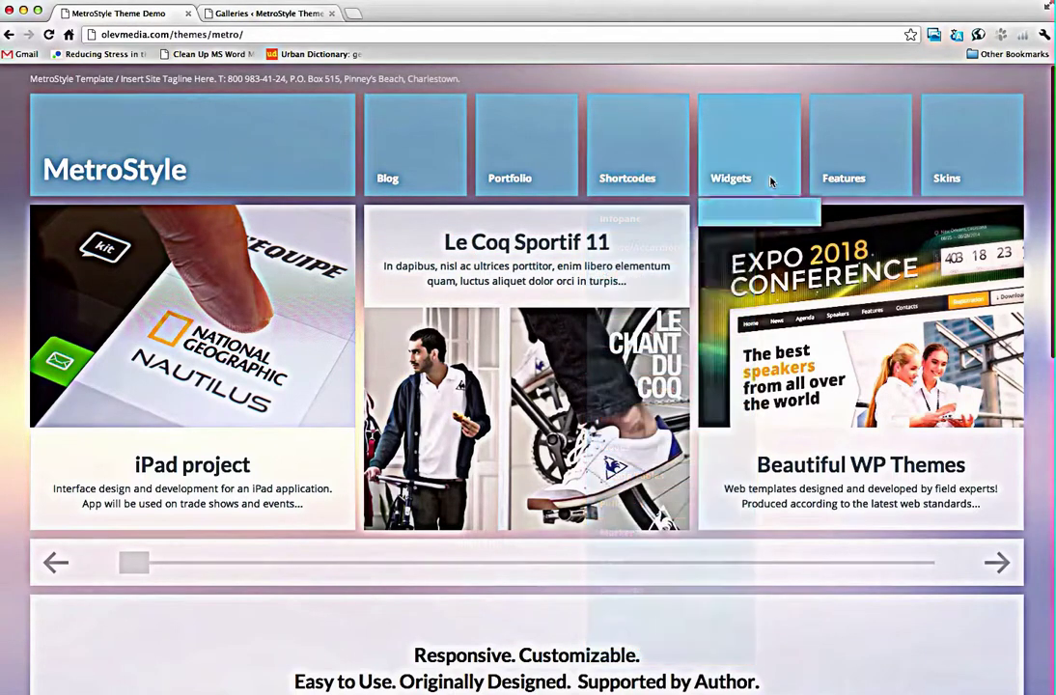